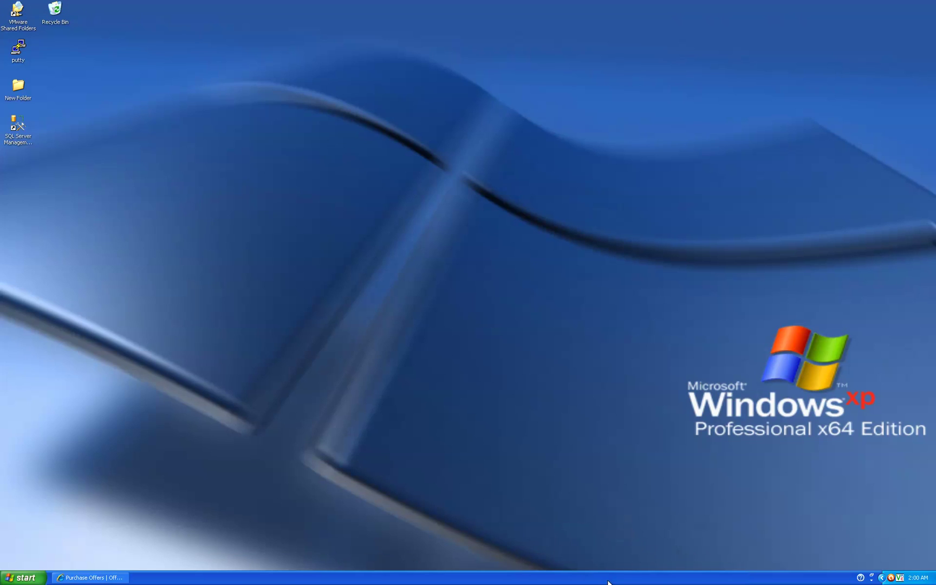
# Step: Restore the Internet Explorer window showing the Windows Azure Platform Offers page
pyautogui.click(91, 580)
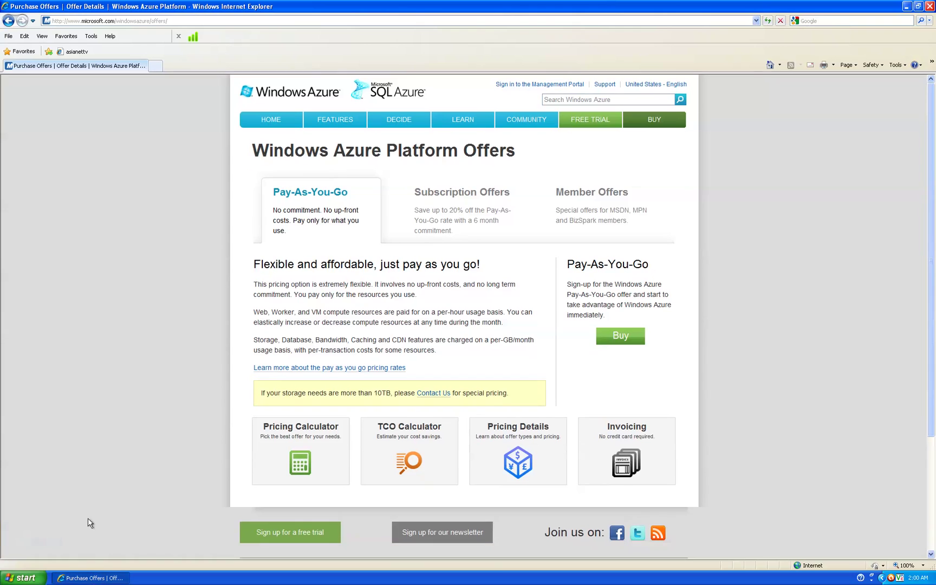
# Step: Open the Windows Azure free trial page offering 90 days of free Azure and SQL Azure
pyautogui.click(179, 21)
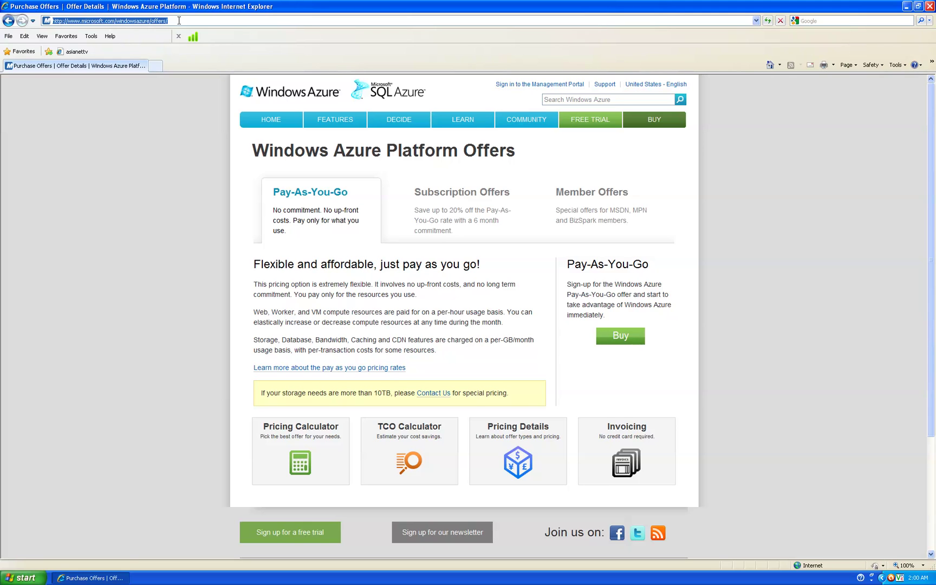
pyautogui.click(580, 122)
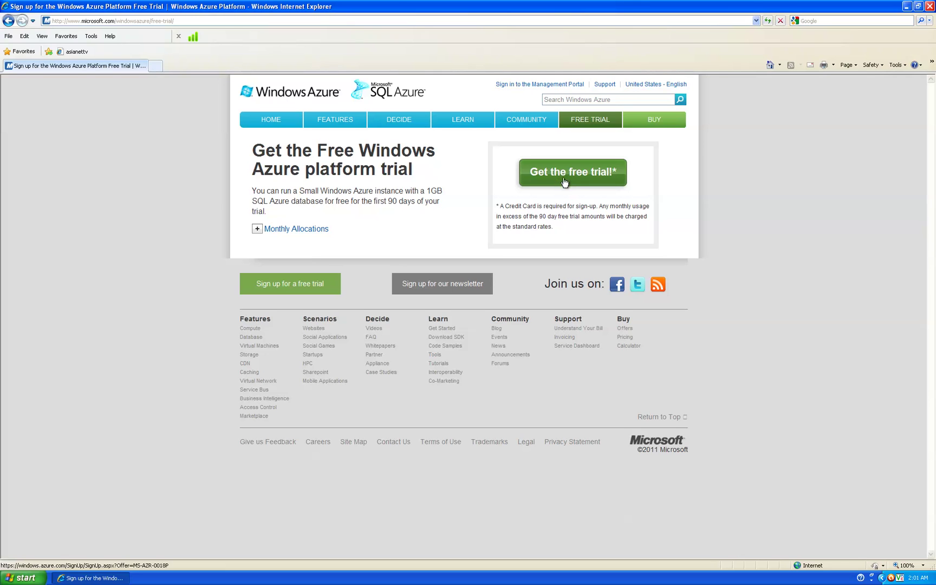
pyautogui.click(177, 23)
# Step: Go to windows.azure.com by typing 'win' in the address bar and picking the suggestion
pyautogui.moveTo(82, 20); pyautogui.dragTo(310, 20)
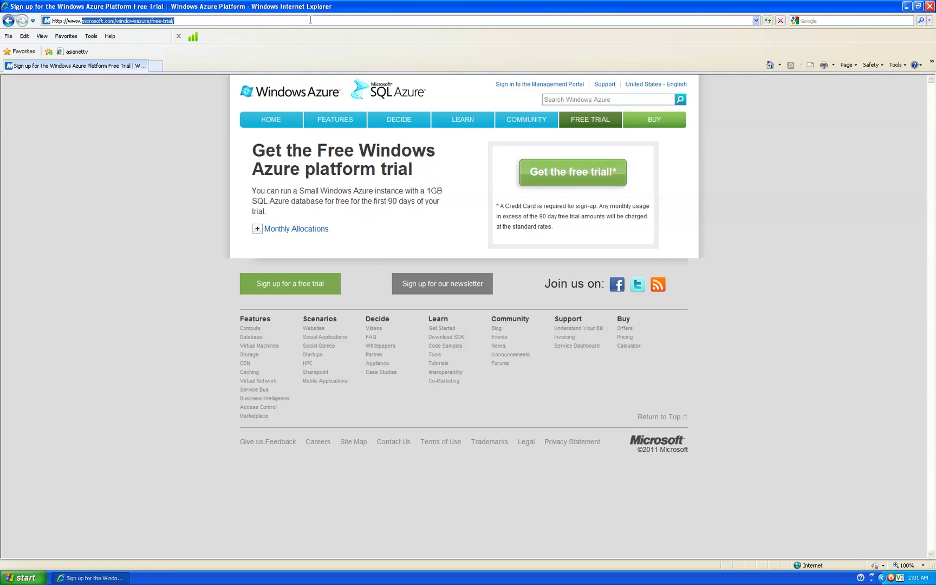
pyautogui.write('win')
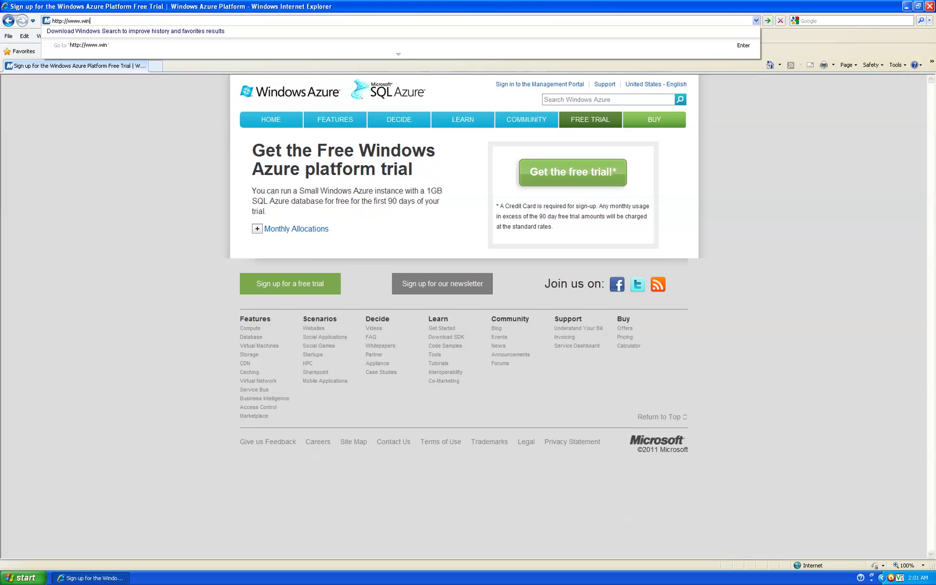
pyautogui.press('BackSpace')
pyautogui.press('BackSpace')
pyautogui.press('BackSpace')
pyautogui.press('BackSpace')
pyautogui.press('BackSpace')
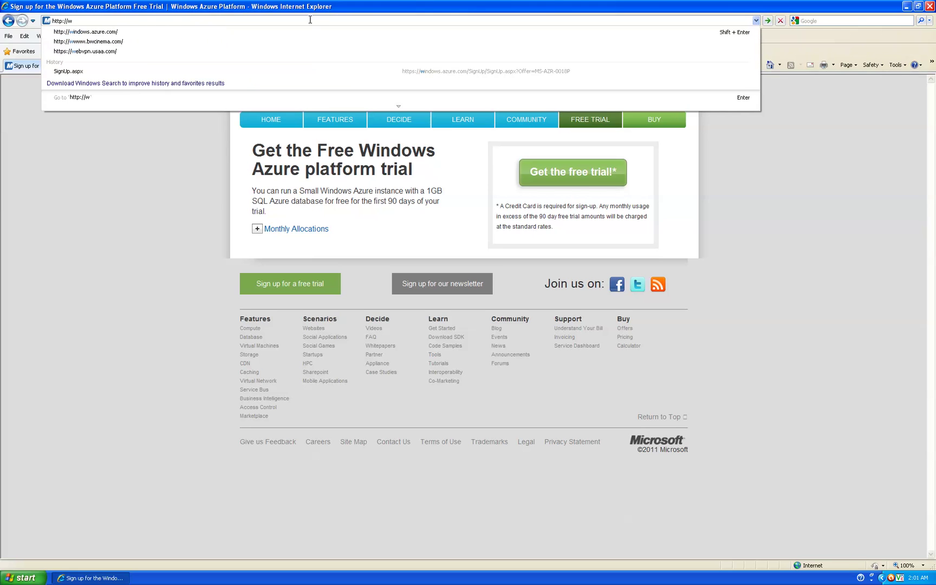
pyautogui.click(124, 31)
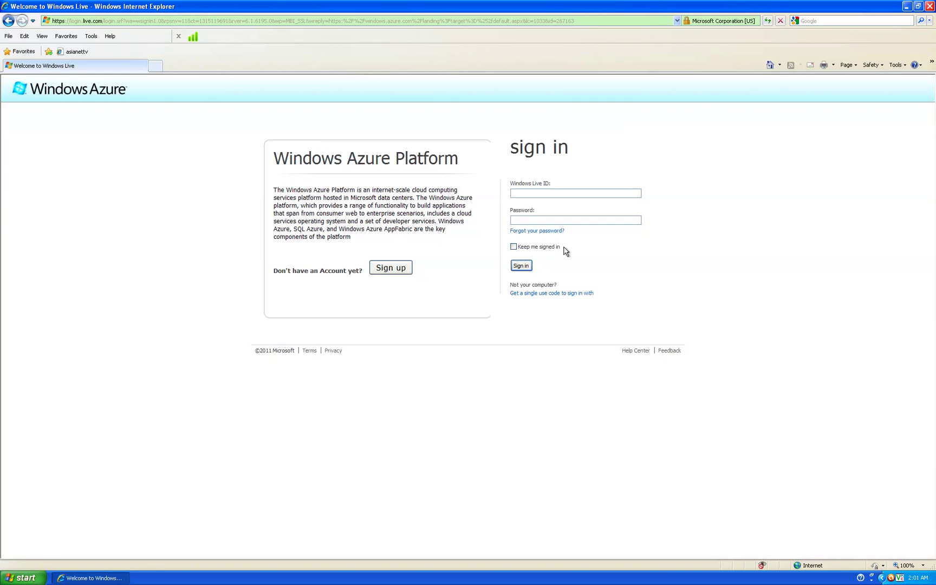
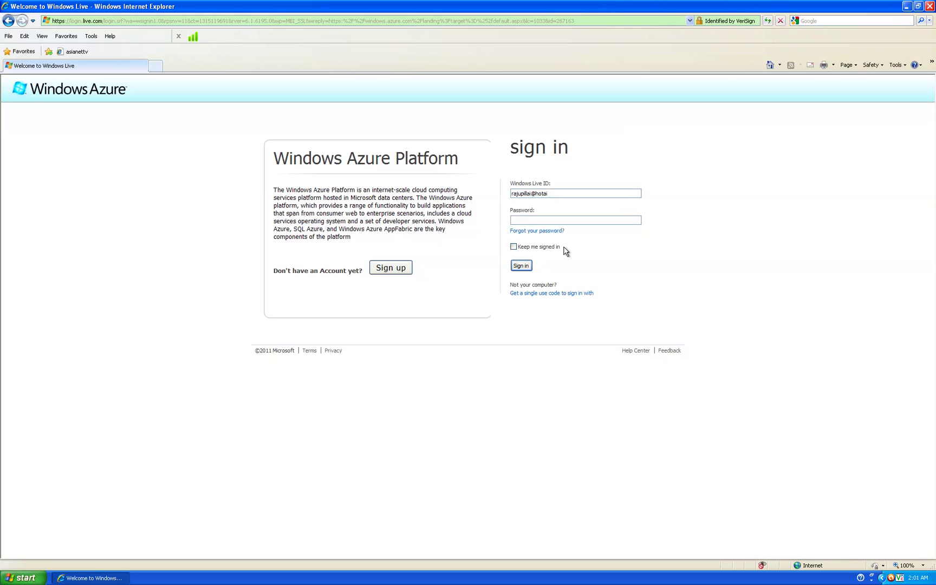
# Step: Sign in to Windows Live with the account's ID and password
pyautogui.press('Return')
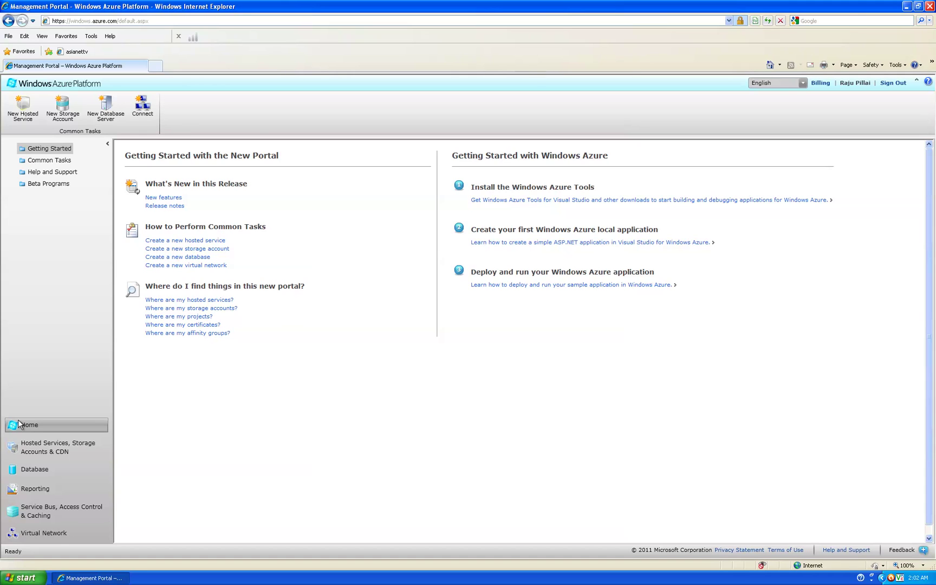
# Step: Look through Hosted Services, then open the Database section listing Subscription-1
pyautogui.click(43, 450)
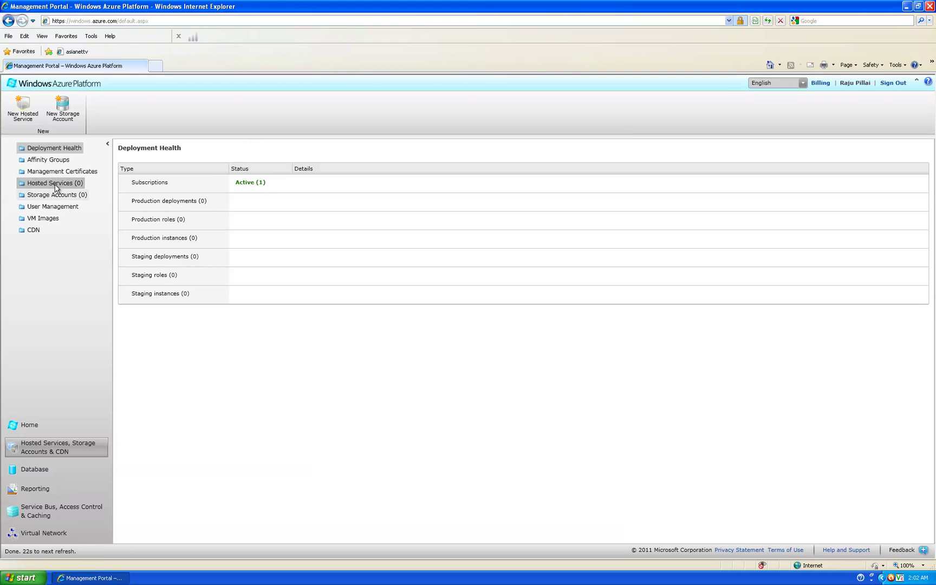
pyautogui.click(247, 183)
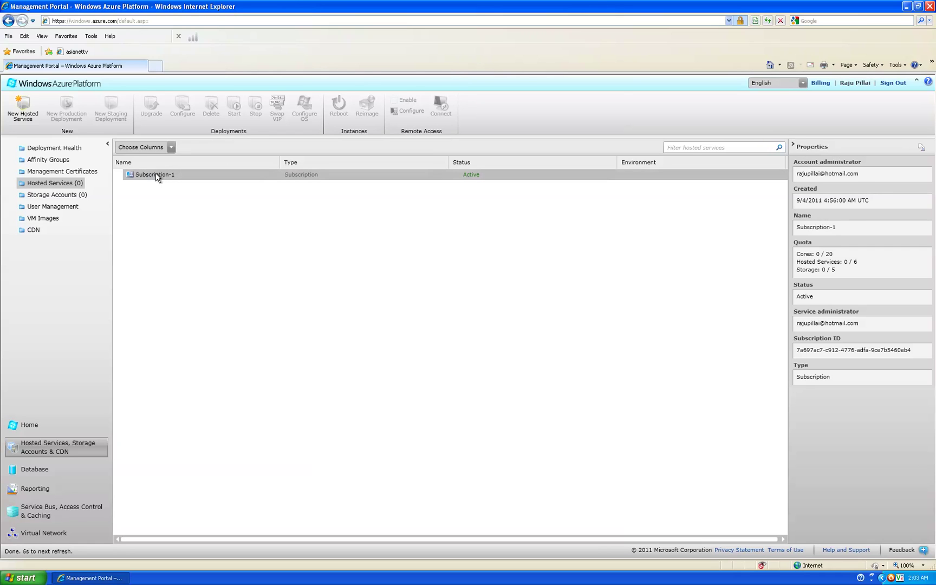
pyautogui.click(43, 471)
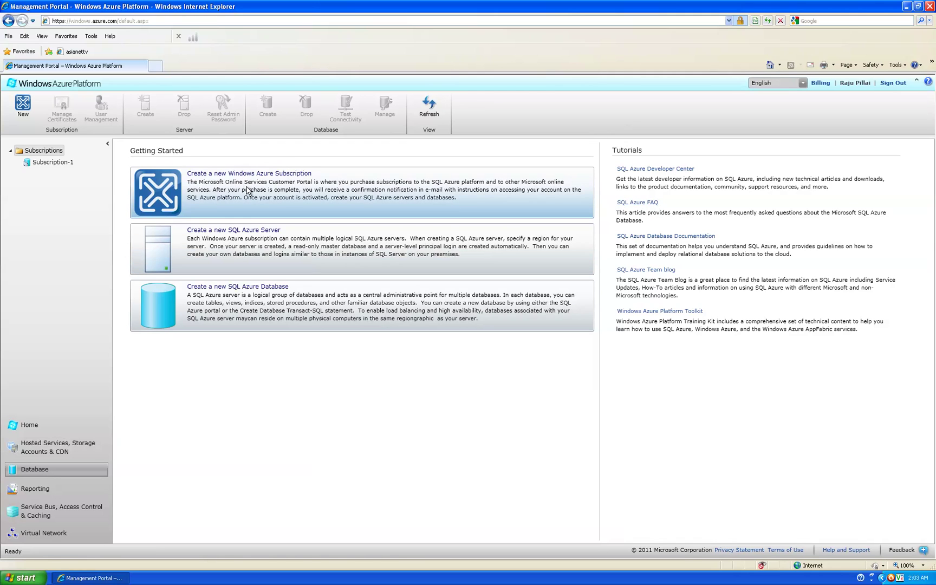
# Step: Start a new SQL Azure server under Subscription-1 hosted in the South Central US region
pyautogui.click(246, 241)
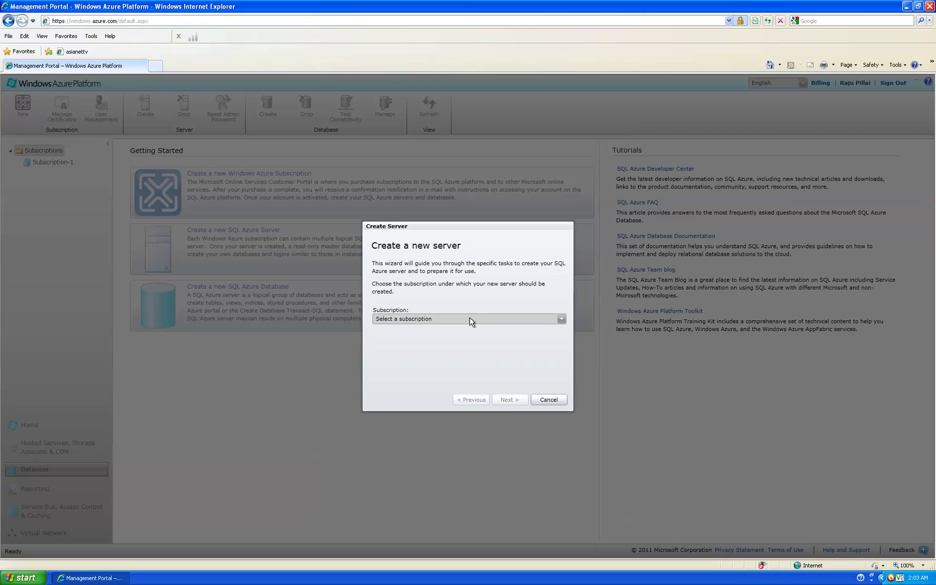
pyautogui.click(491, 319)
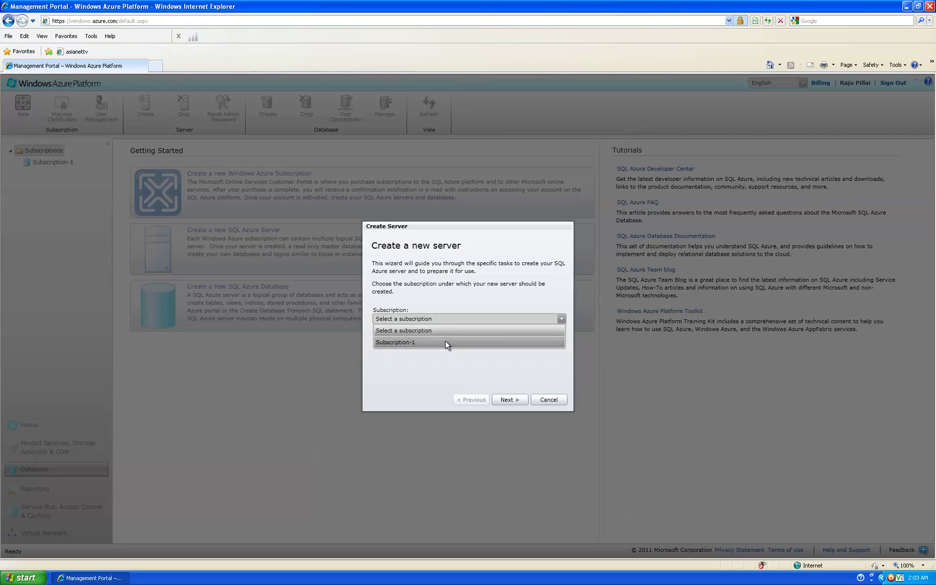
pyautogui.click(446, 343)
pyautogui.click(510, 400)
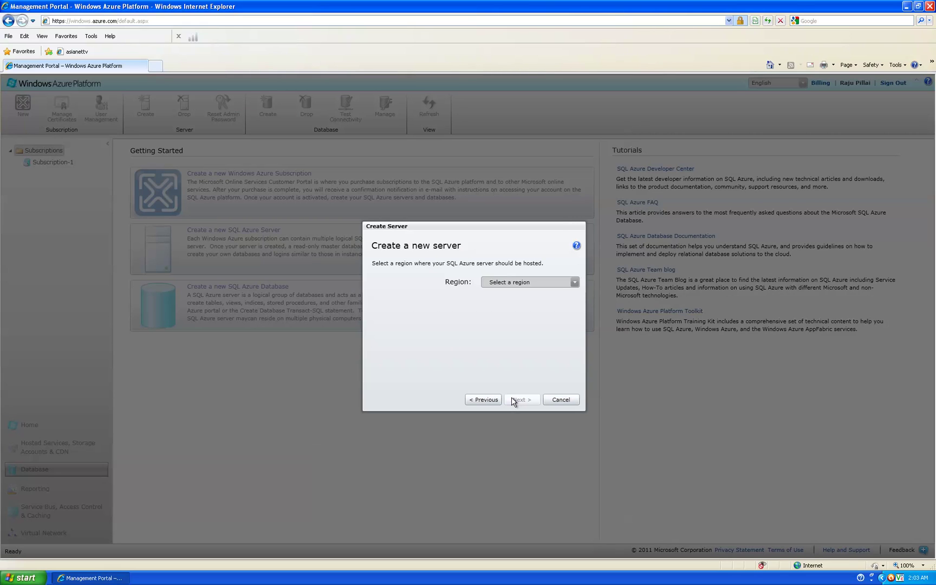
pyautogui.click(532, 283)
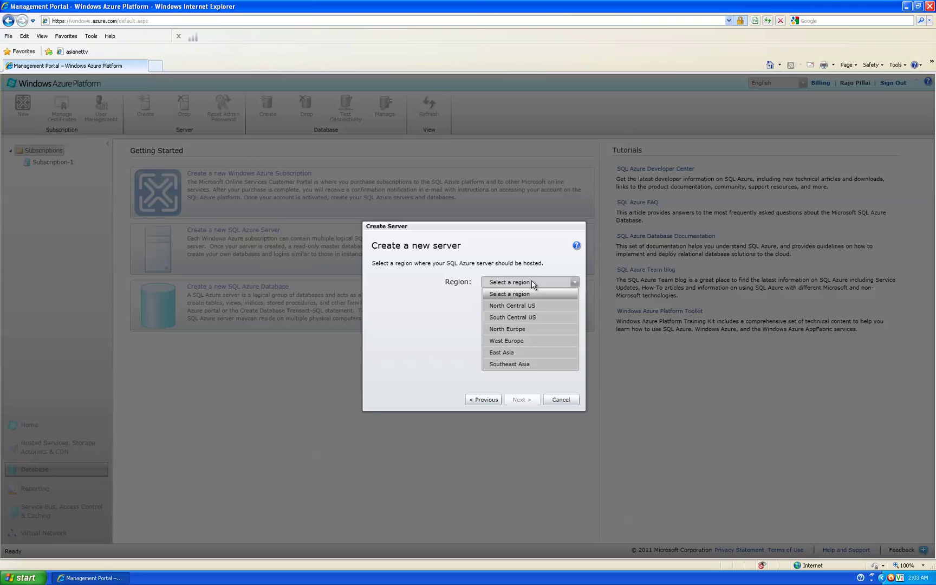
pyautogui.click(529, 317)
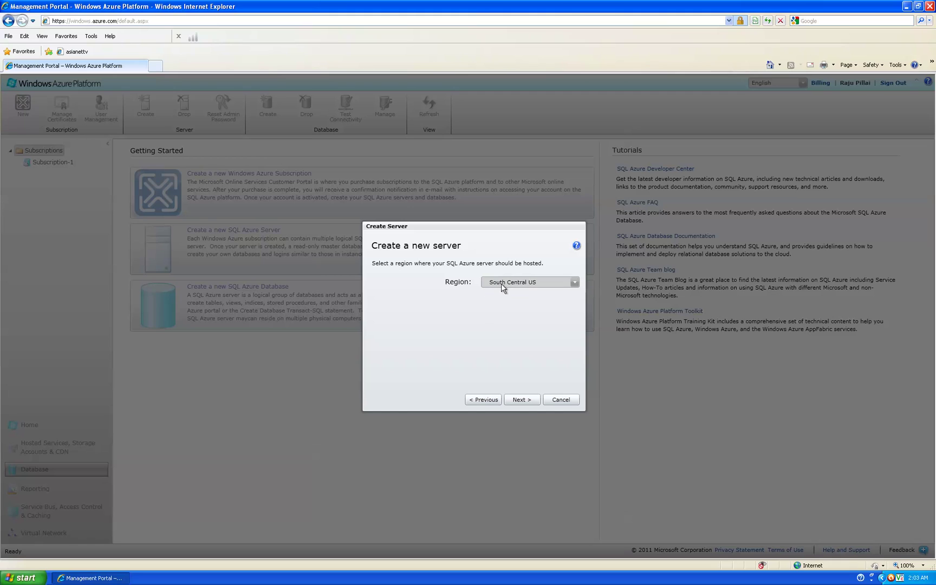
pyautogui.click(518, 400)
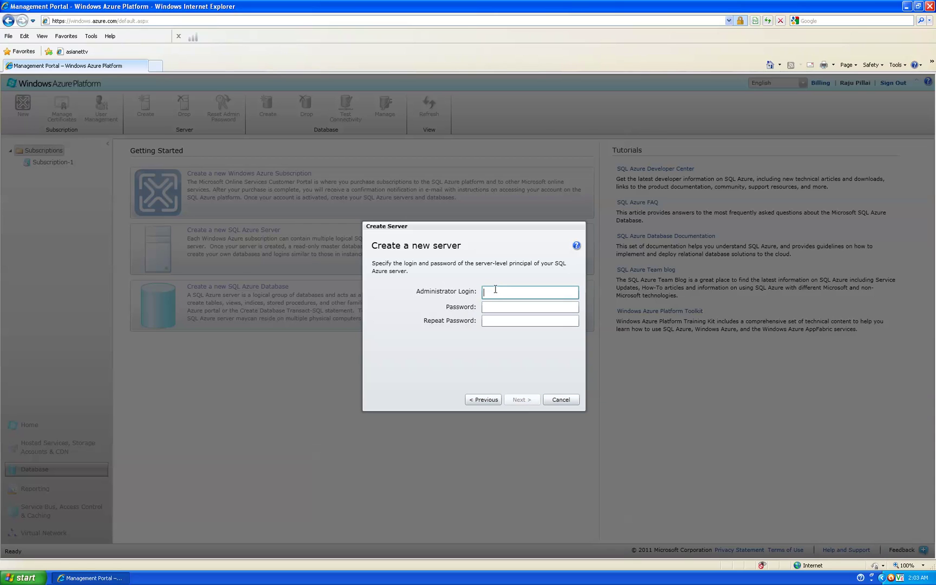
# Step: Enter the server's administrator login and password, and repeat the password to confirm
pyautogui.press('Tab')
pyautogui.write('••••••••')
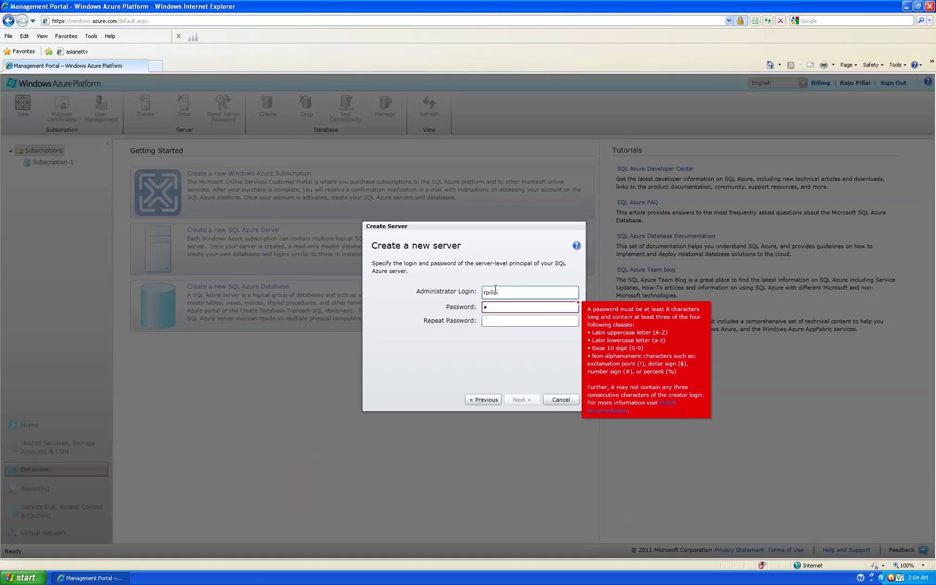
pyautogui.write('•')
pyautogui.press('Tab')
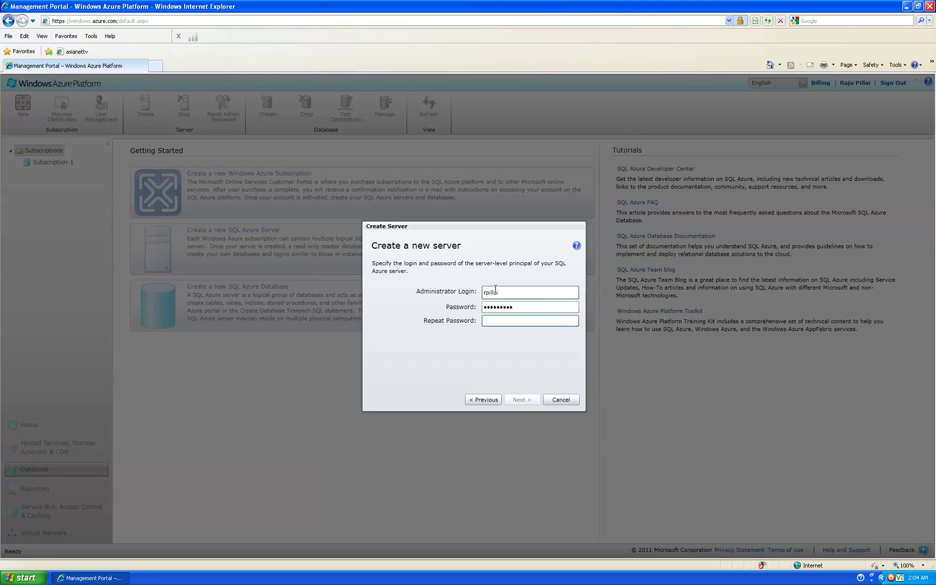
pyautogui.press('Tab')
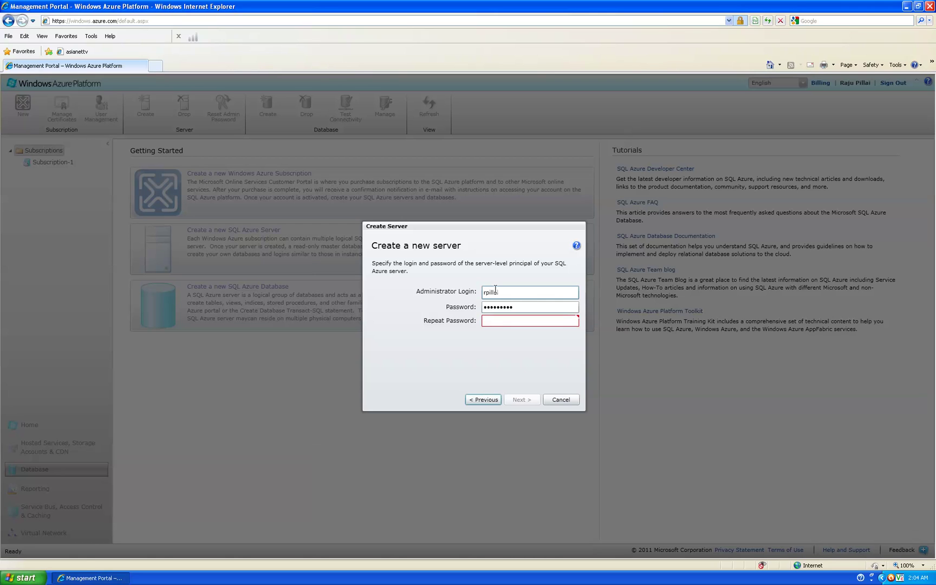
pyautogui.click(504, 321)
pyautogui.write('•••••••••')
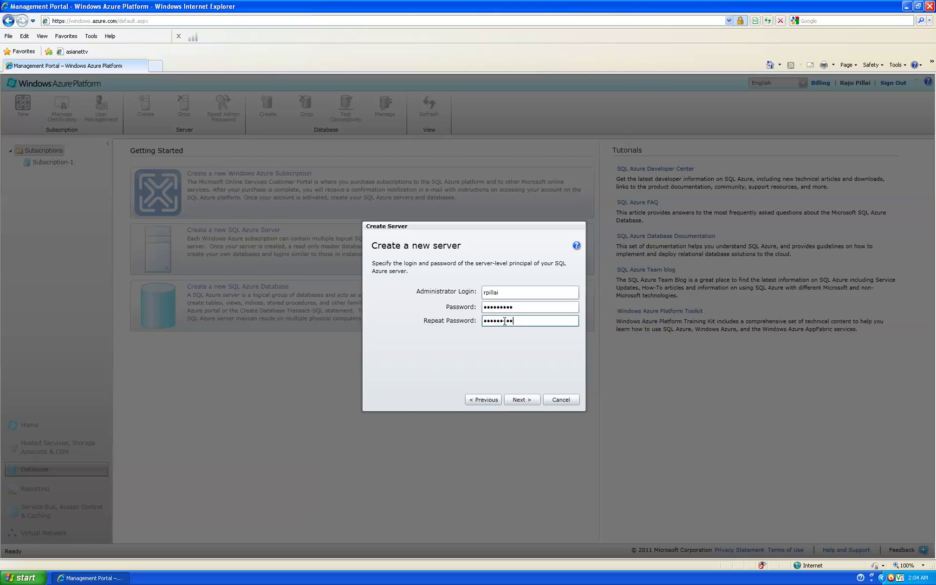
pyautogui.click(525, 401)
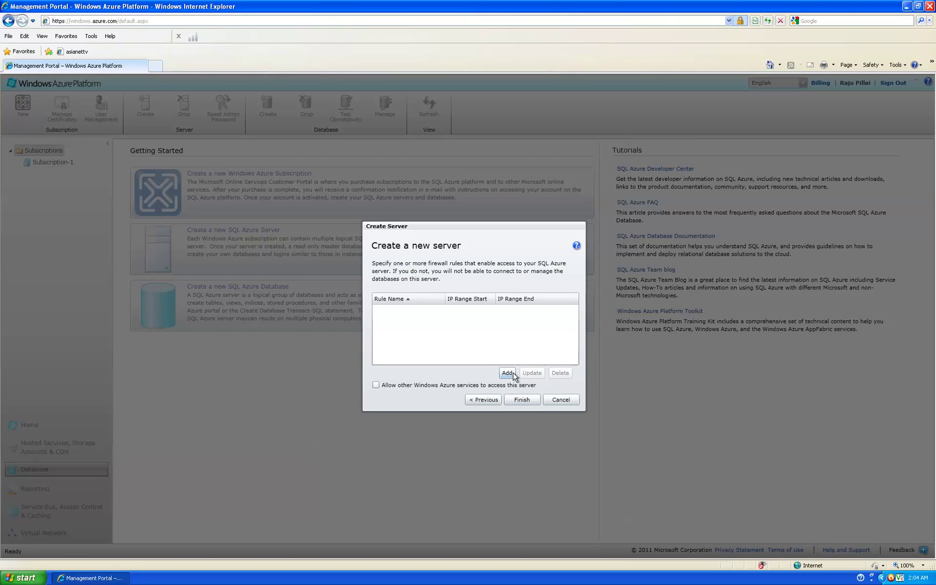
# Step: Add firewall Rule1 (72.177.193.100–72.177.193.200), allow other Azure services, and finish the server
pyautogui.click(513, 374)
pyautogui.write('R')
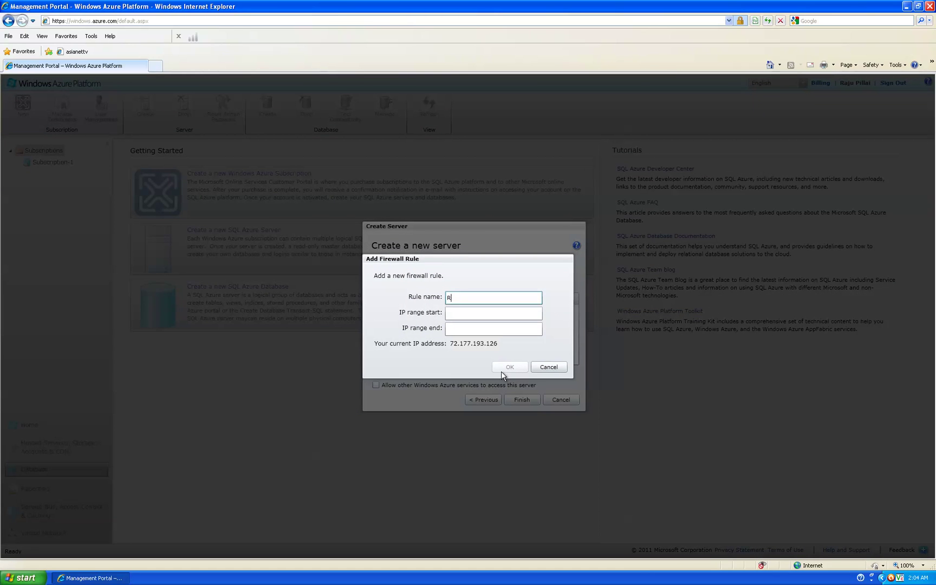
pyautogui.write('ule1')
pyautogui.press('Tab')
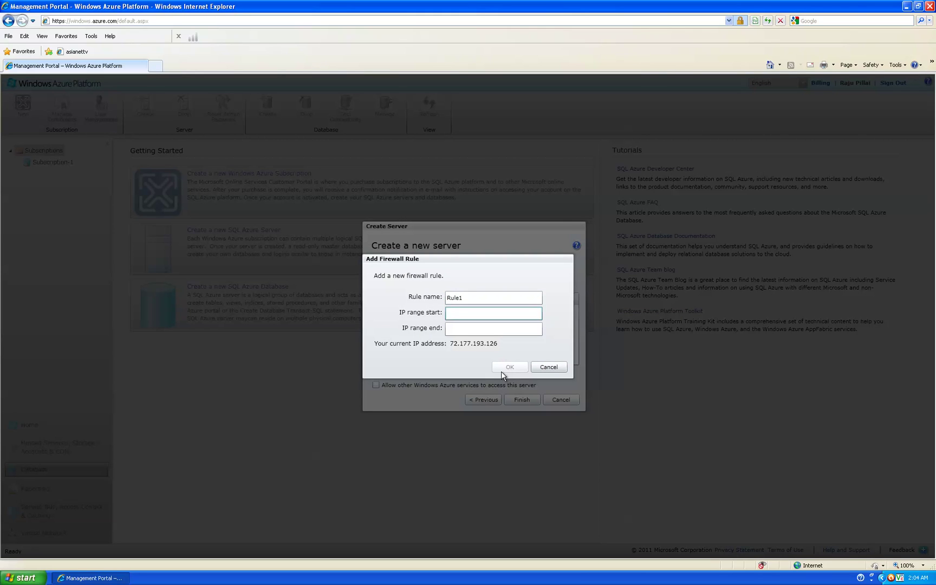
pyautogui.write('72.177.193.100')
pyautogui.press('Tab')
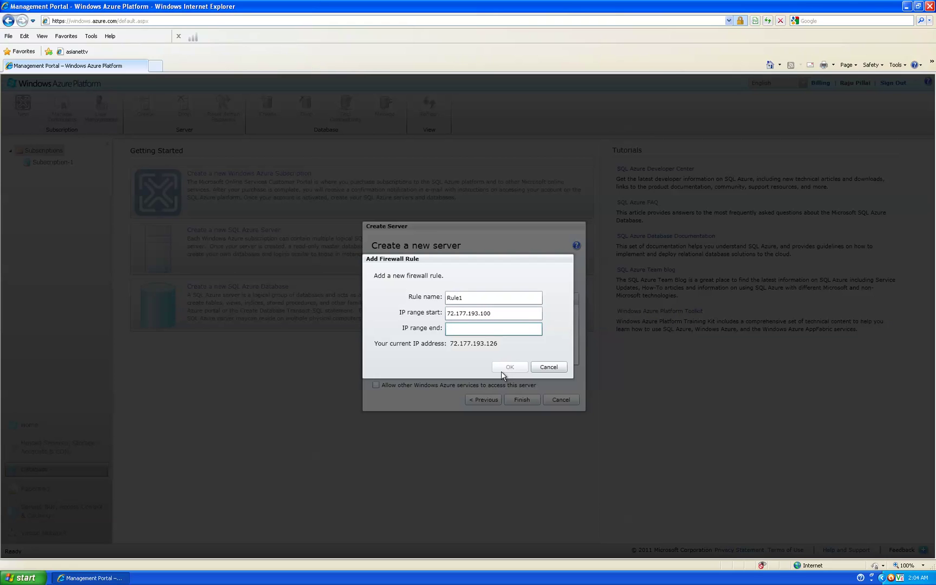
pyautogui.write('72')
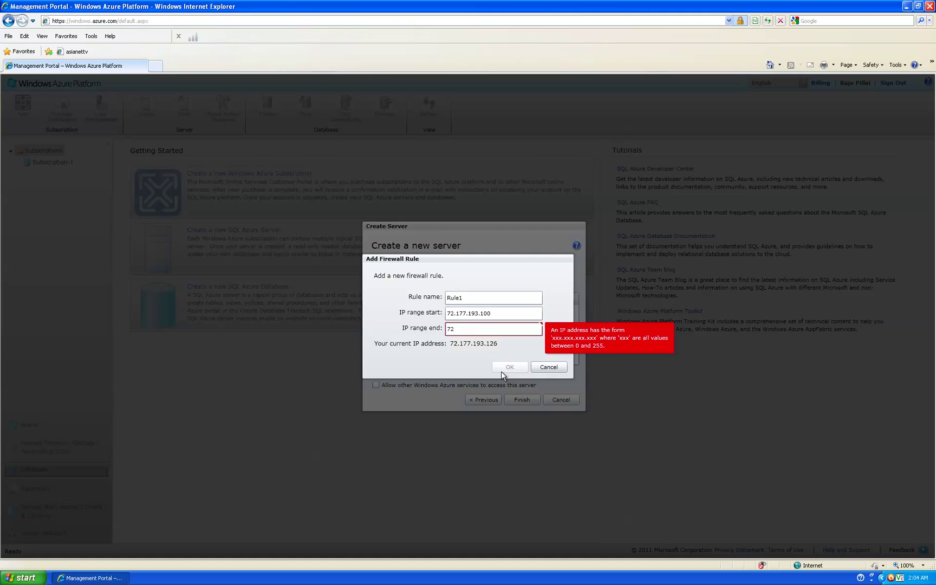
pyautogui.write('.177.193.200')
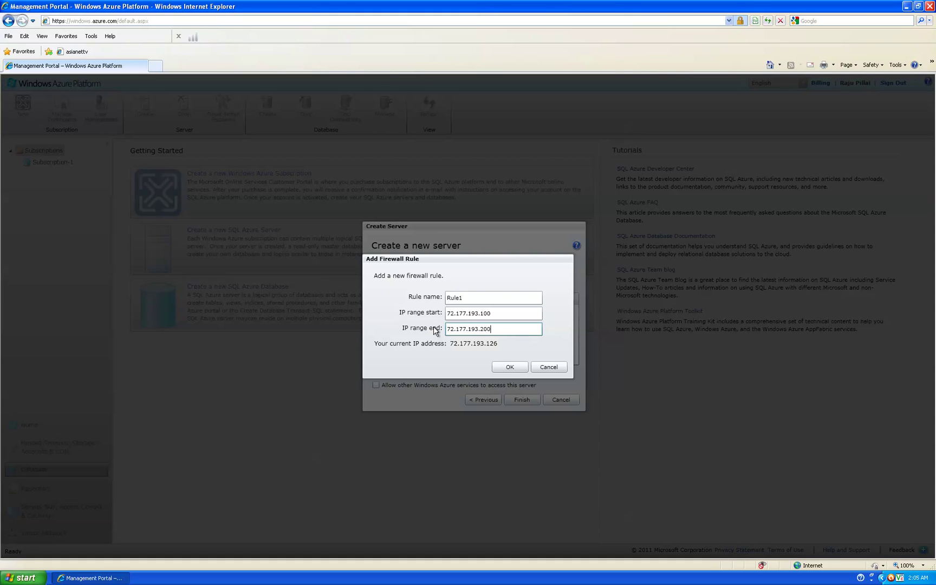
pyautogui.click(514, 367)
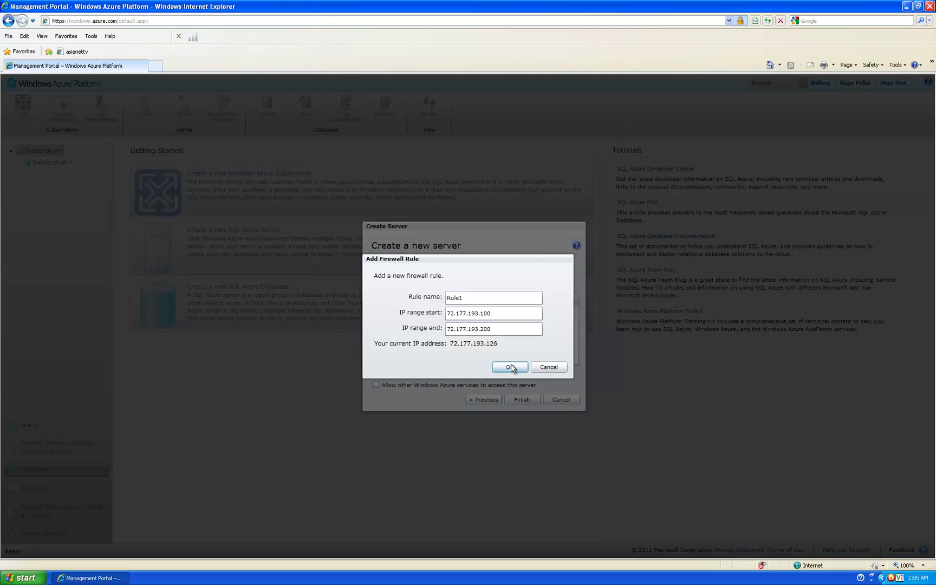
pyautogui.click(510, 367)
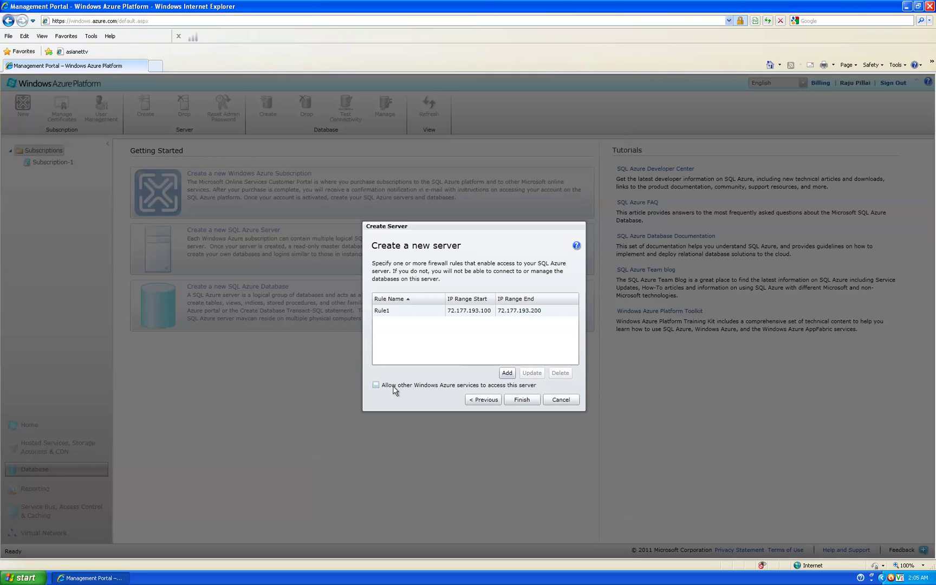
pyautogui.click(428, 386)
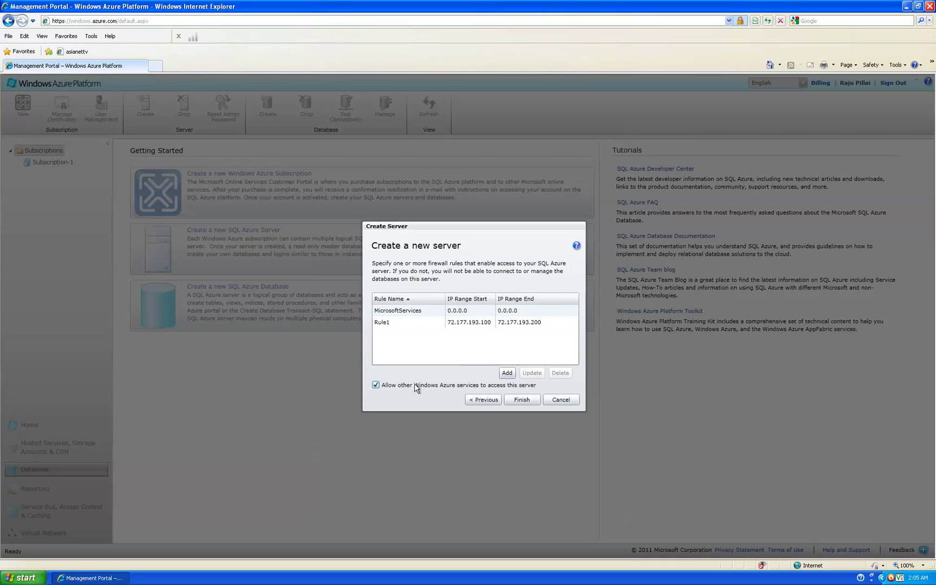
pyautogui.click(521, 399)
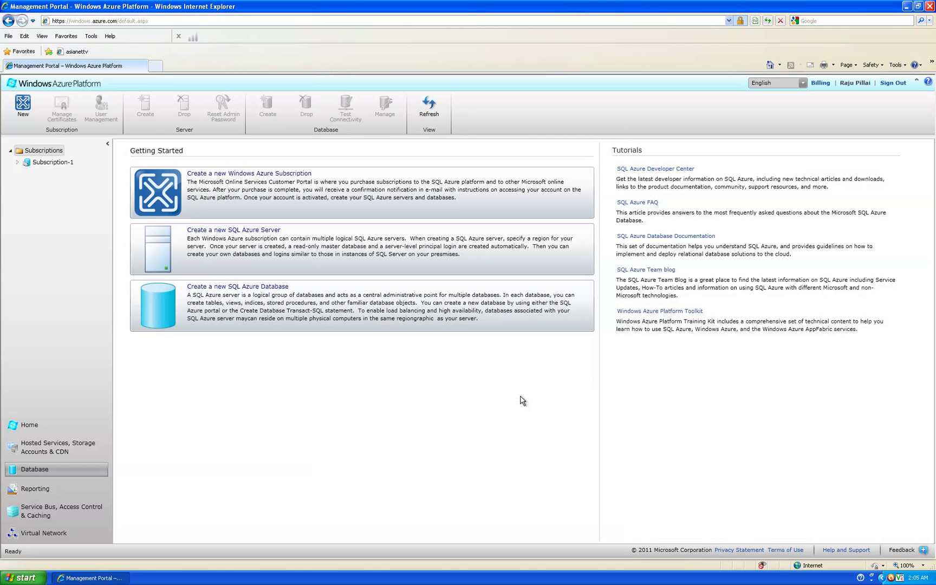
# Step: Expand Subscription-1 and server mih4brw7n6, view the master database, then return to the server page
pyautogui.click(17, 163)
pyautogui.click(51, 174)
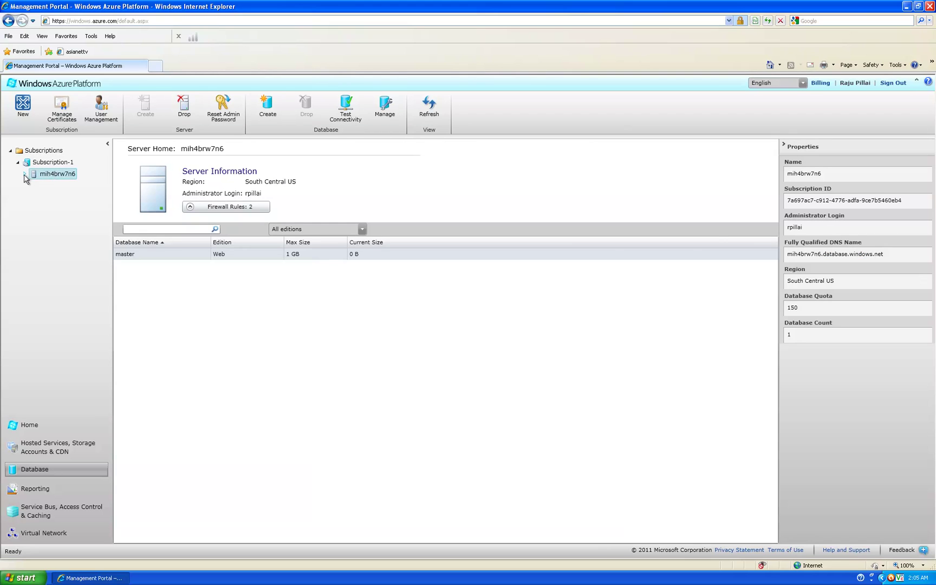
pyautogui.click(25, 174)
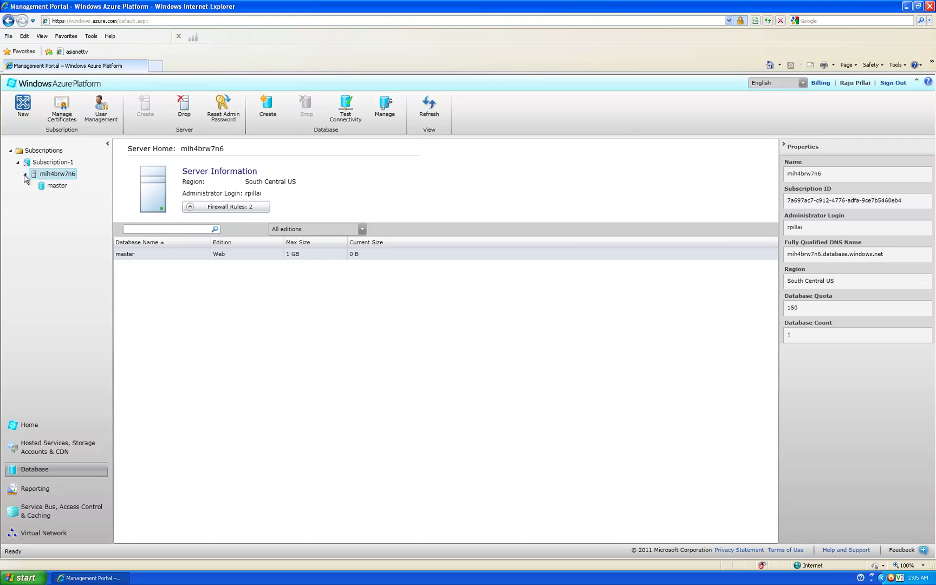
pyautogui.click(54, 186)
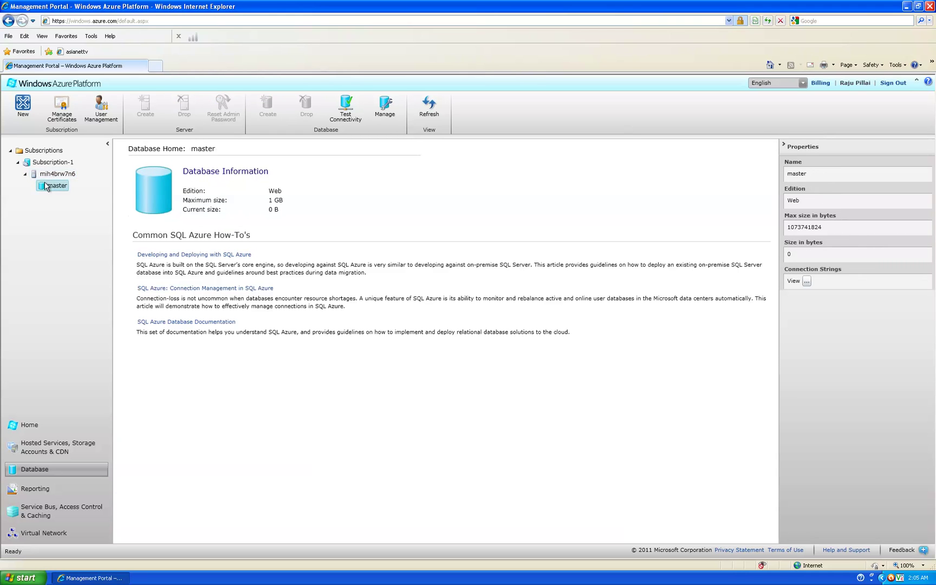
pyautogui.click(44, 175)
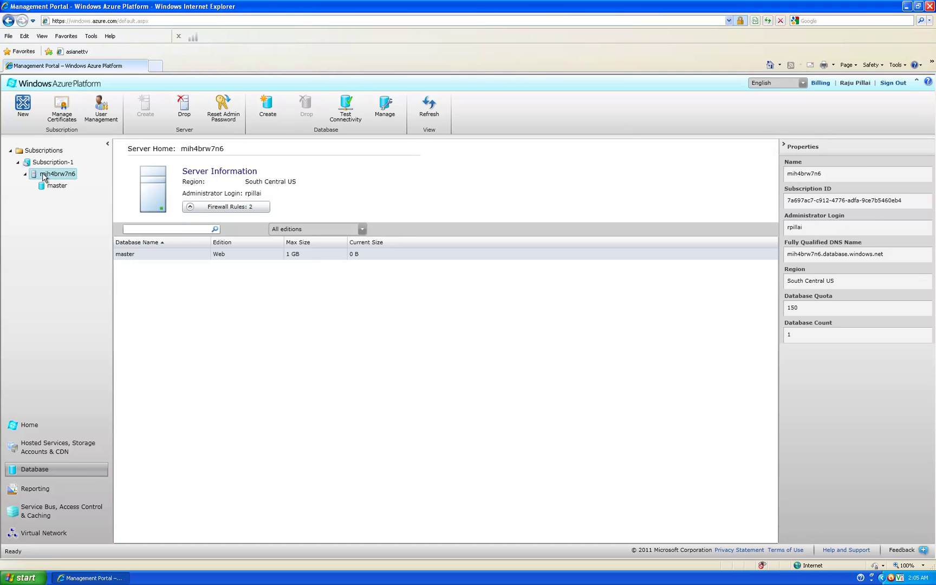
# Step: Create database techsatwork on the server with Web edition and 1 GB maximum size
pyautogui.click(268, 111)
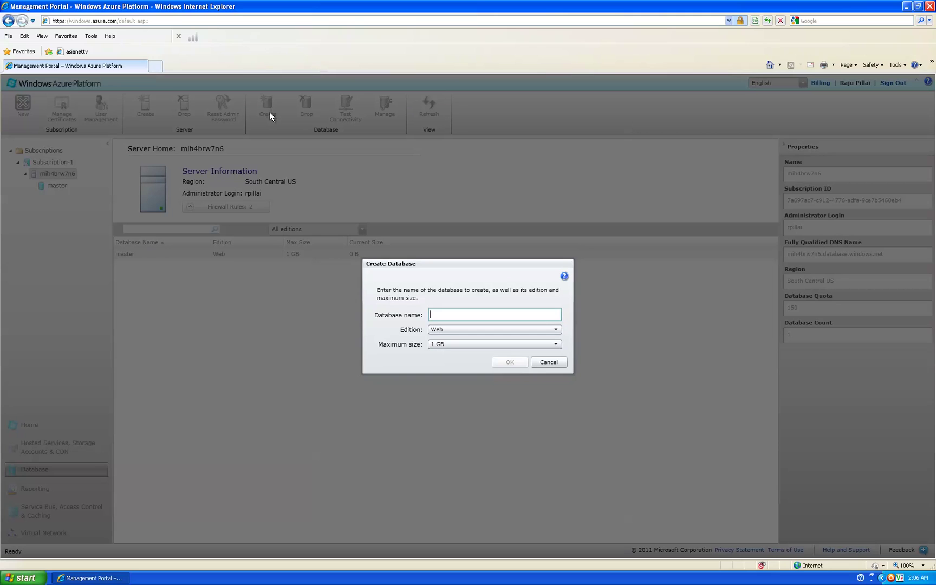
pyautogui.write('techsatwork')
pyautogui.click(486, 331)
pyautogui.click(476, 342)
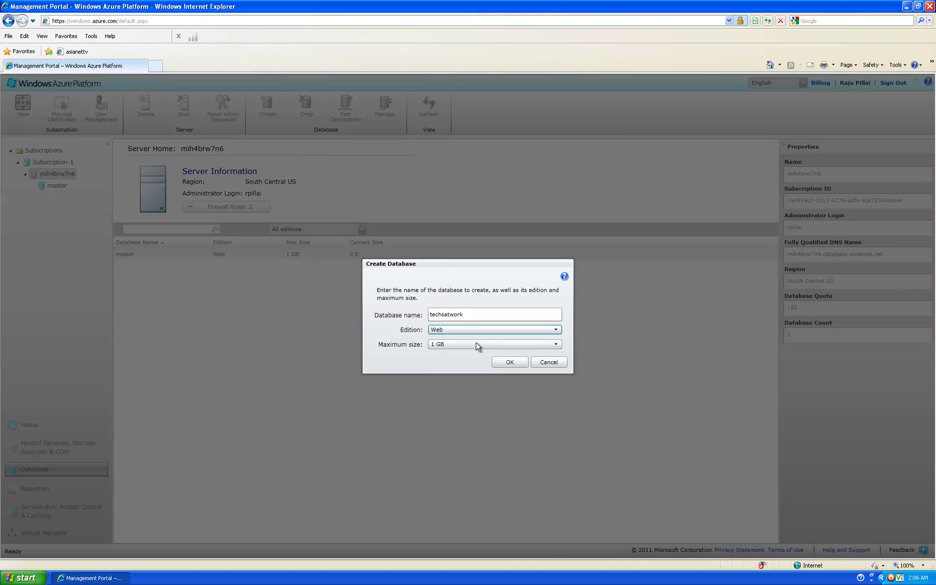
pyautogui.click(477, 332)
pyautogui.click(474, 351)
pyautogui.click(446, 348)
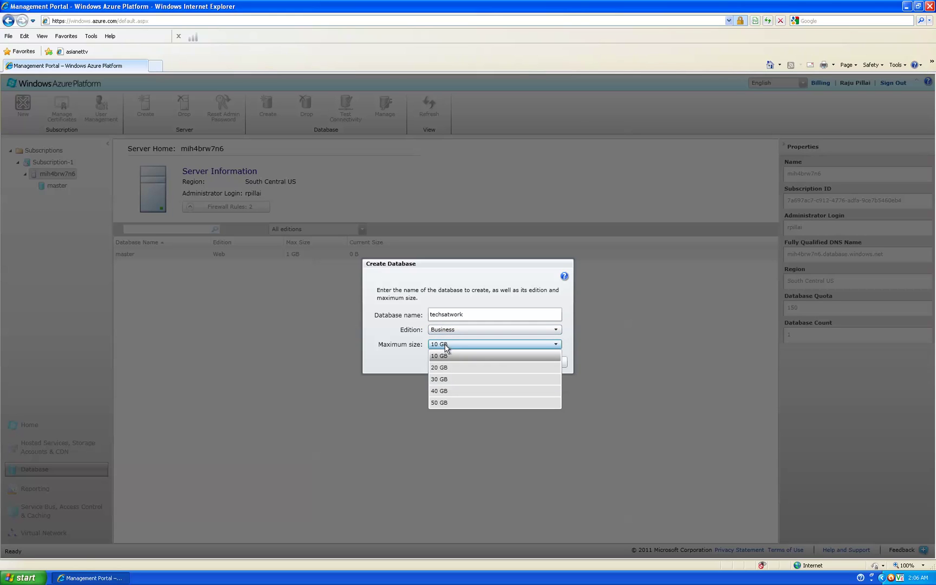
pyautogui.click(445, 348)
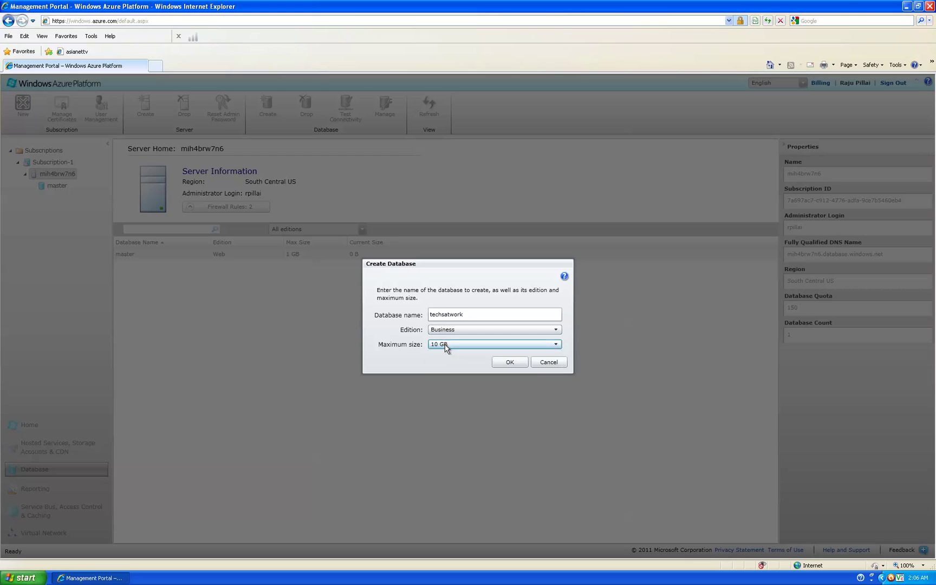
pyautogui.click(446, 329)
pyautogui.click(447, 342)
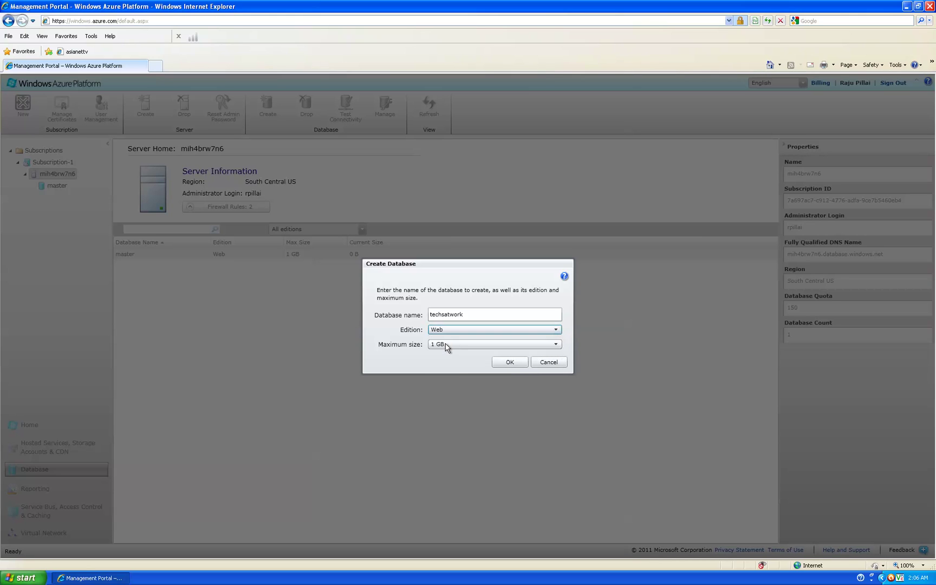
pyautogui.click(446, 345)
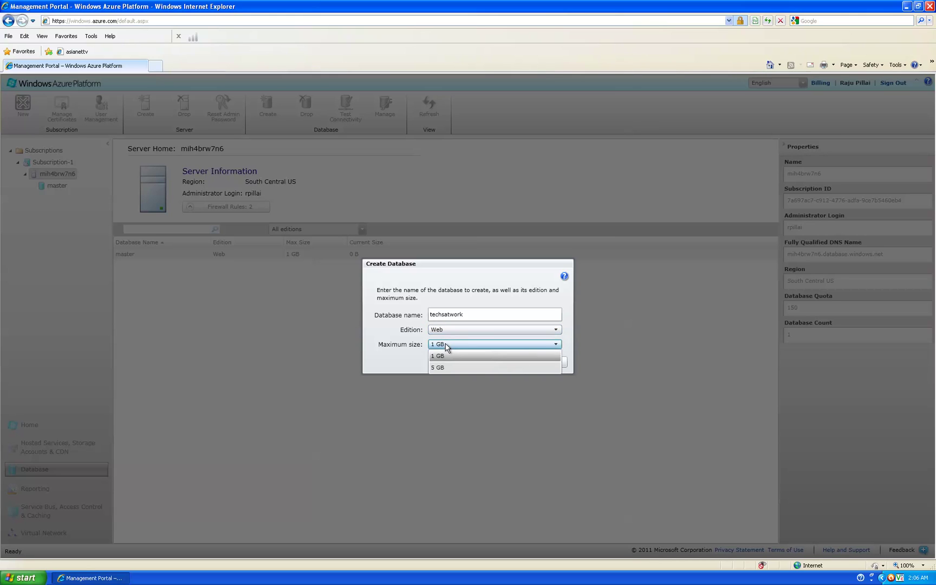
pyautogui.click(446, 348)
pyautogui.click(517, 363)
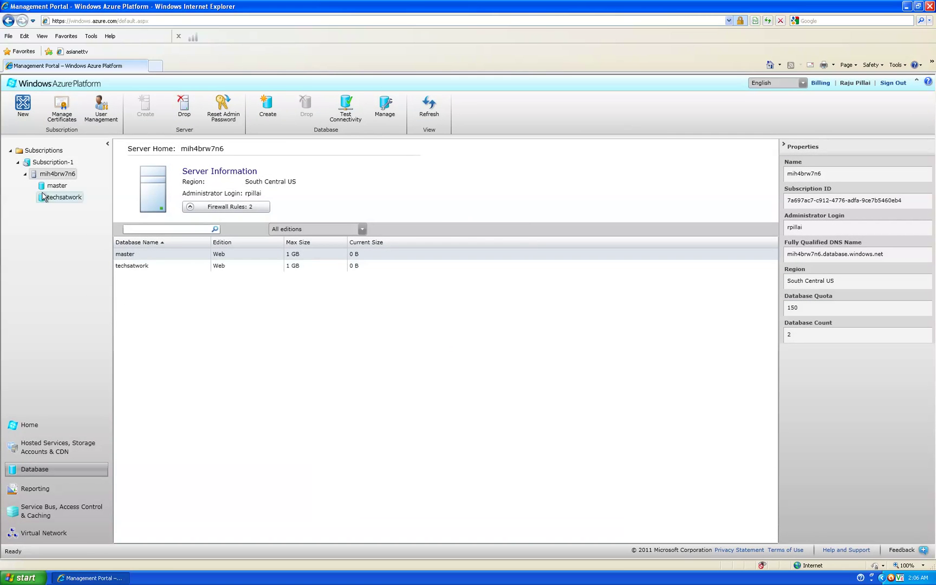
# Step: Launch Database Manager for the techsatwork database in a maximised browser window
pyautogui.click(63, 200)
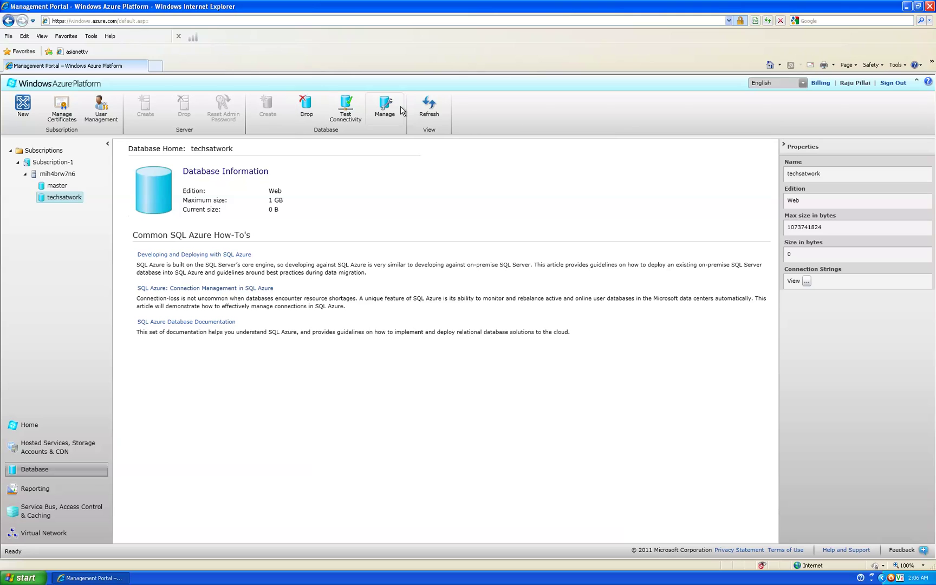
pyautogui.click(384, 110)
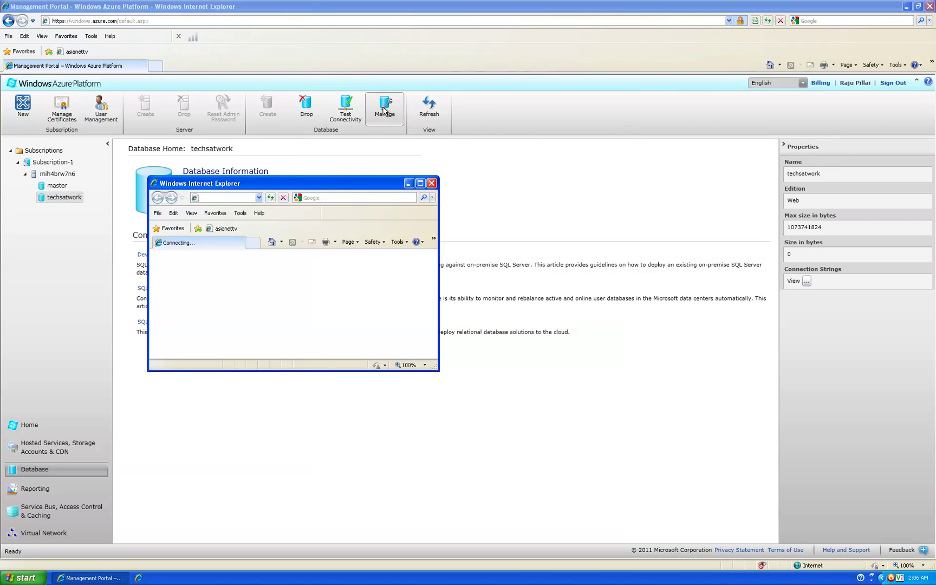
pyautogui.click(420, 184)
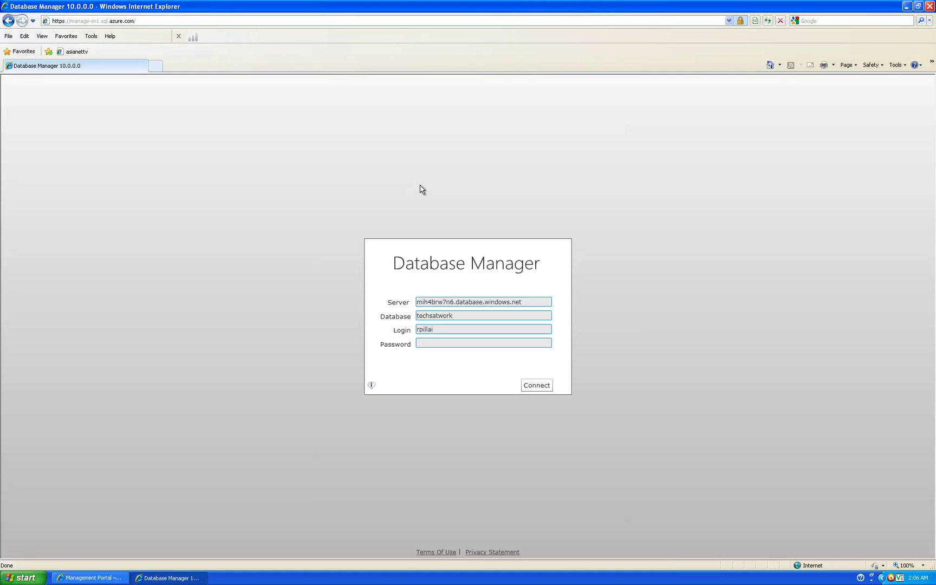
# Step: Copy the server address, enter the login password and connect to techsatwork
pyautogui.moveTo(524, 302); pyautogui.dragTo(397, 310)
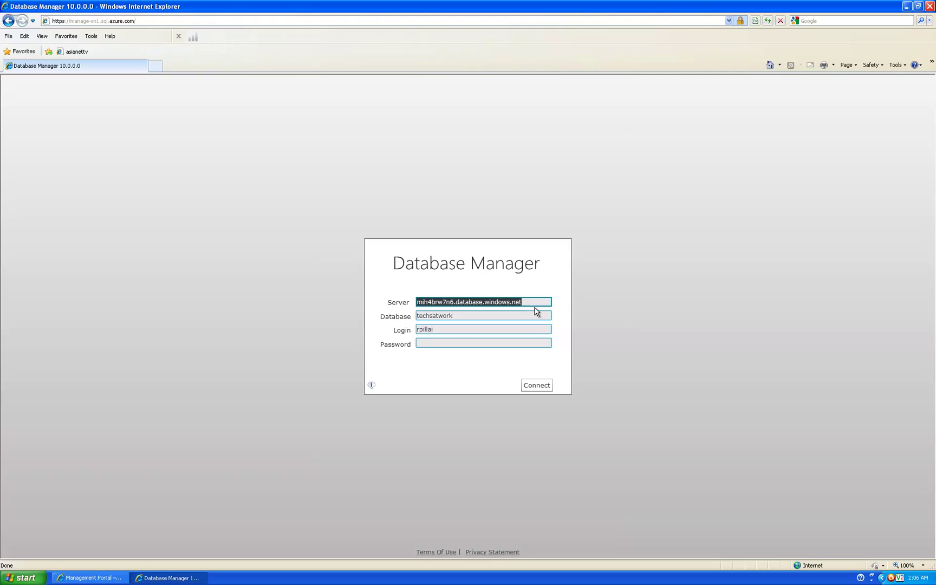
pyautogui.click(460, 343)
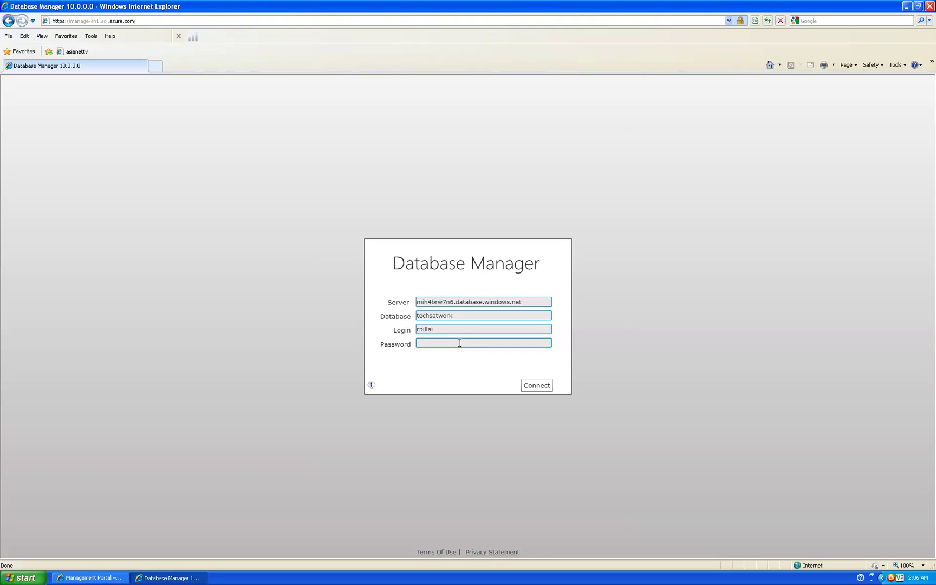
pyautogui.write('•••••••••')
pyautogui.press('Return')
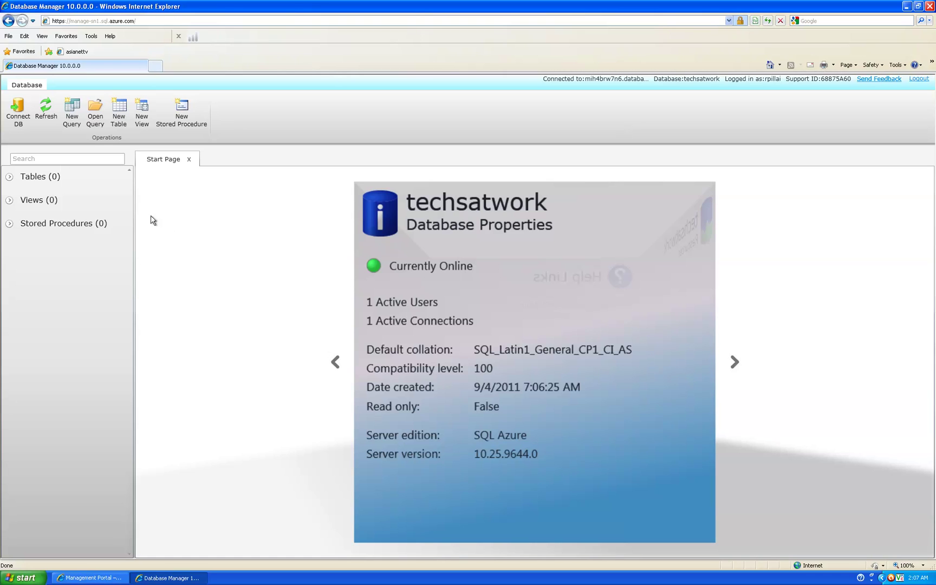
# Step: Expand Tables and start designing a new table, dbo.table1
pyautogui.click(9, 176)
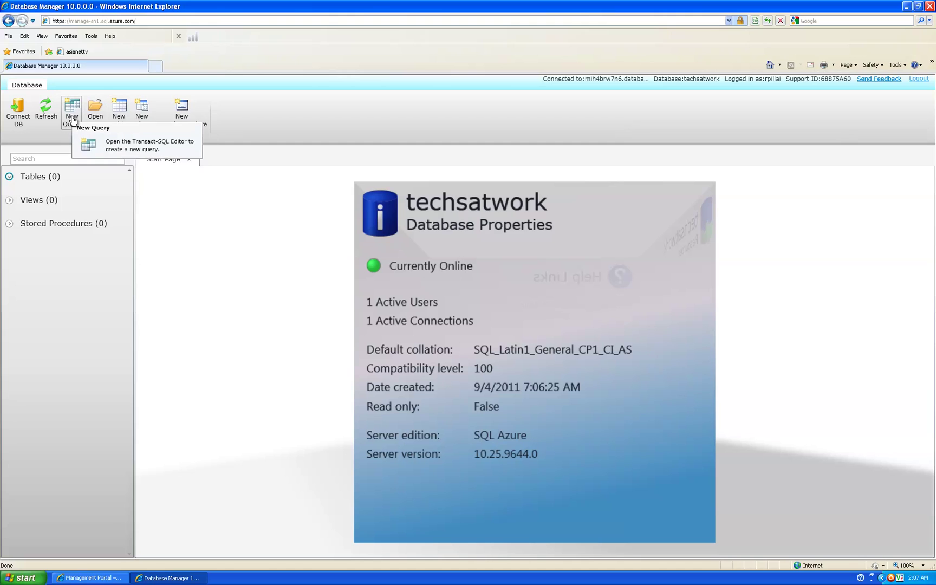
pyautogui.click(121, 115)
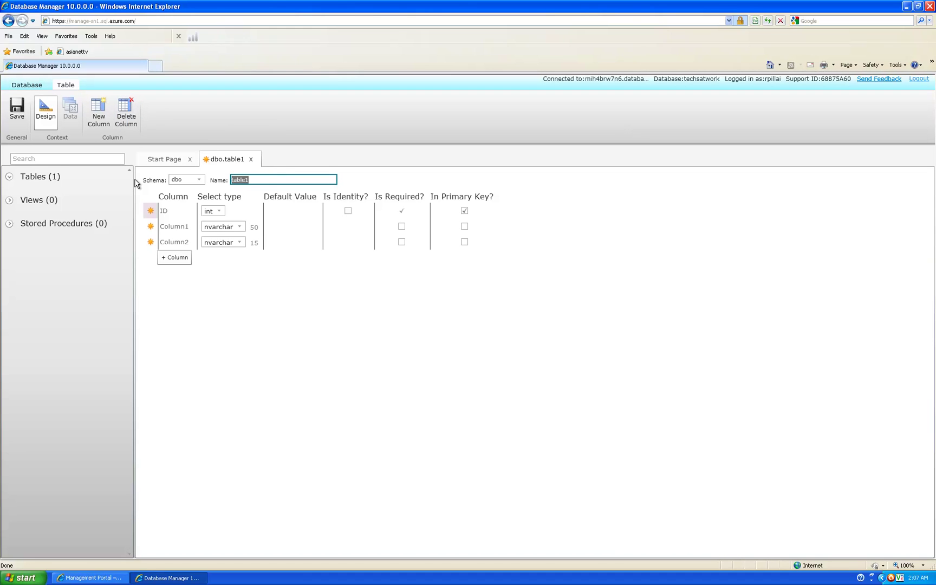
# Step: Name the table employee and make employee_ID its identity column
pyautogui.write('employee')
pyautogui.click(168, 211)
pyautogui.write('employee_')
pyautogui.click(357, 210)
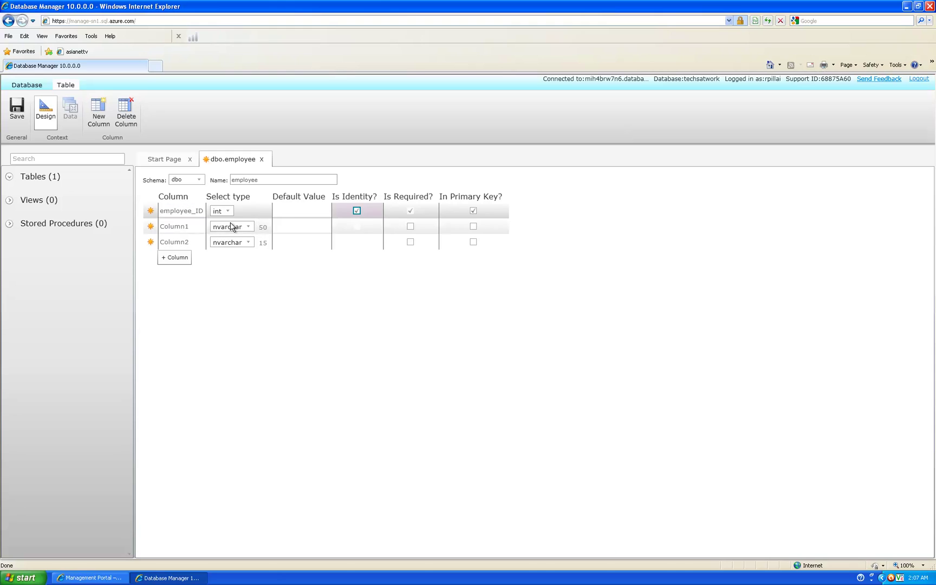
# Step: Rename the other columns to employee_fname and employee_lname, with length 50
pyautogui.click(194, 226)
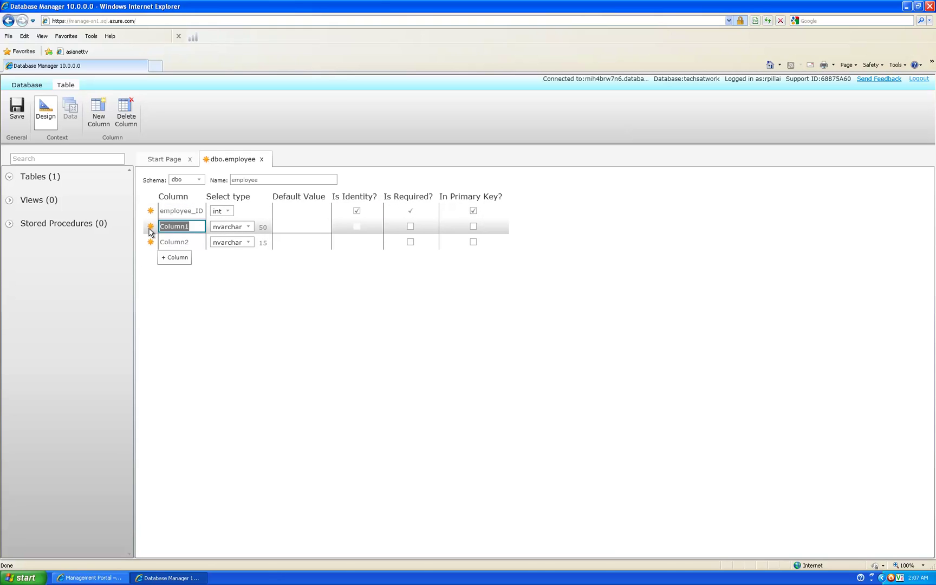
pyautogui.write('employee_fname')
pyautogui.click(197, 243)
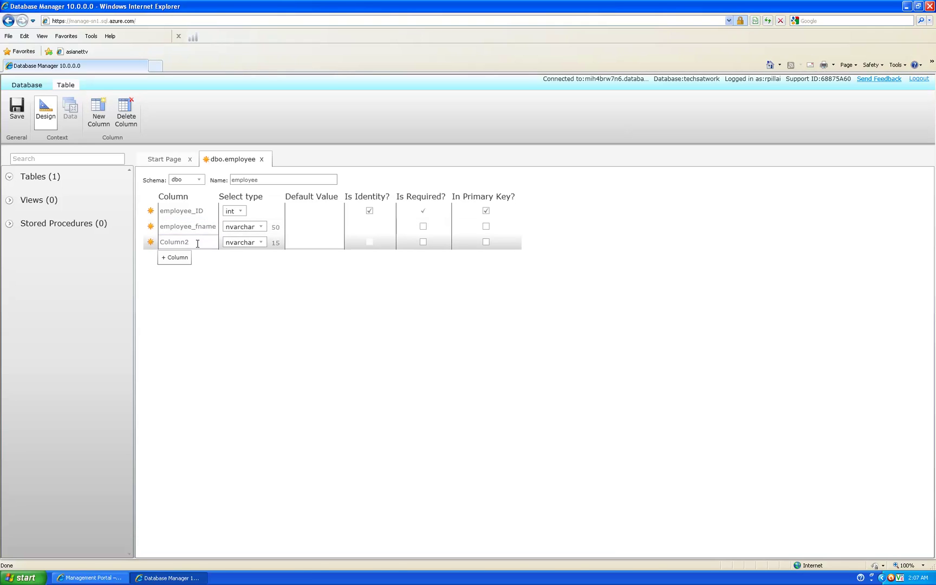
pyautogui.click(198, 243)
pyautogui.doubleClick(211, 242)
pyautogui.write('employee_lname')
pyautogui.doubleClick(274, 243)
pyautogui.write('50')
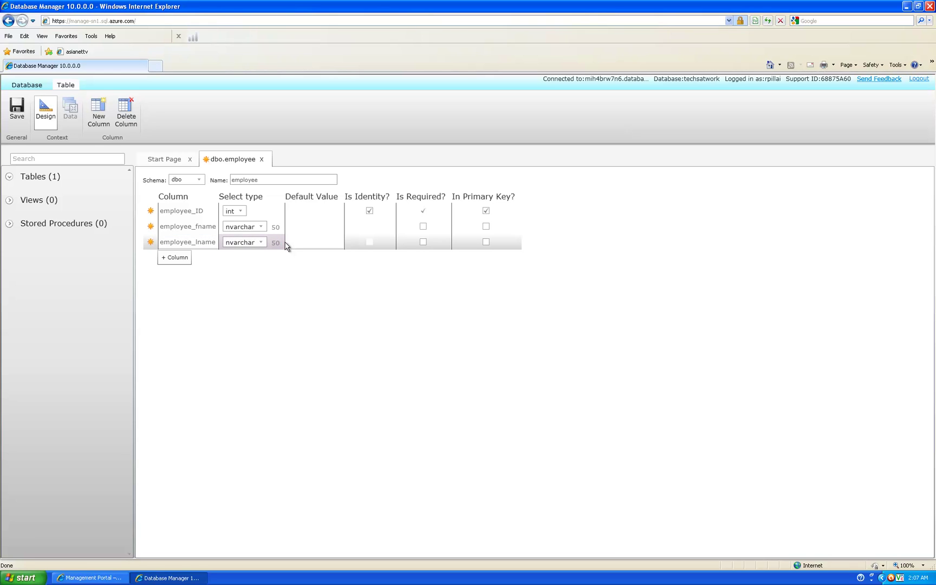
# Step: Save the employee table, close its design tab and expand Tables
pyautogui.click(10, 114)
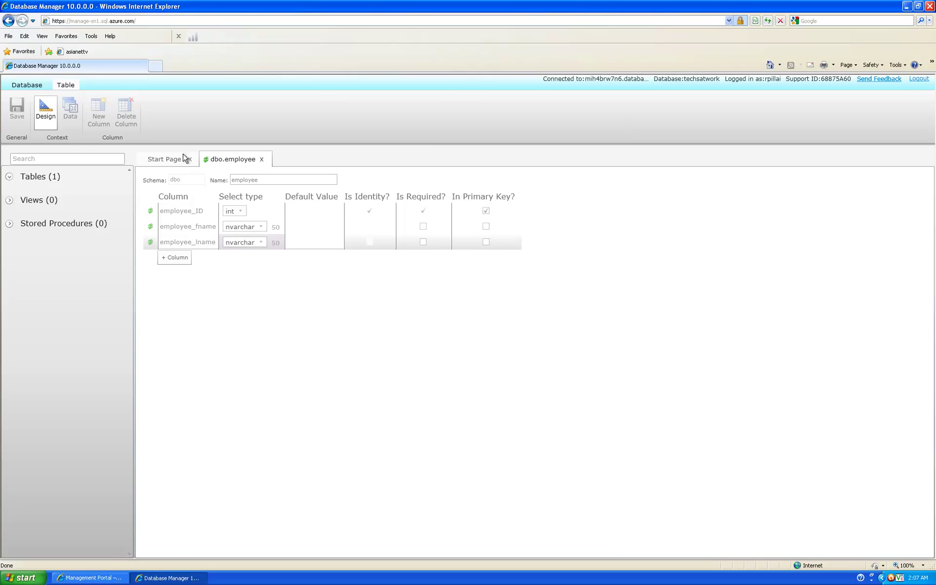
pyautogui.click(262, 159)
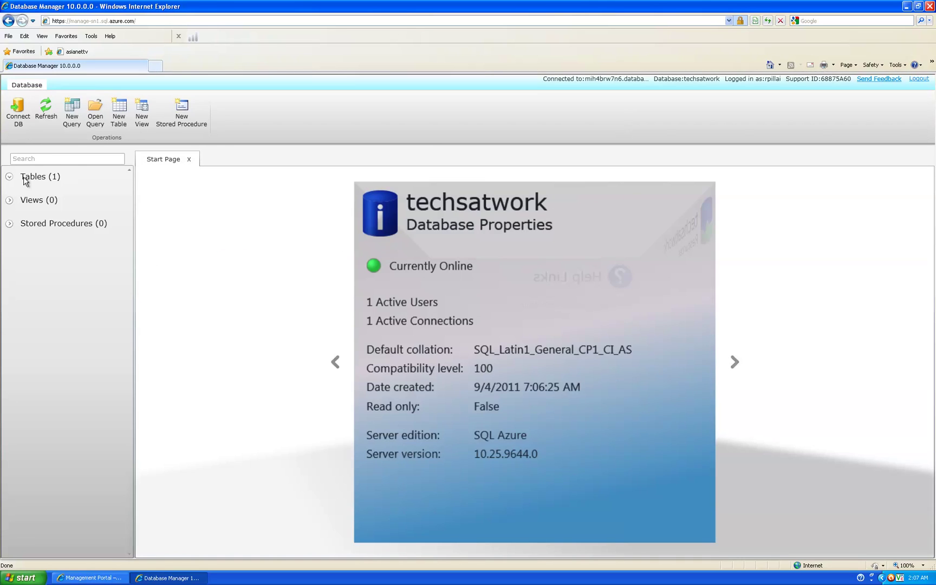
pyautogui.click(9, 176)
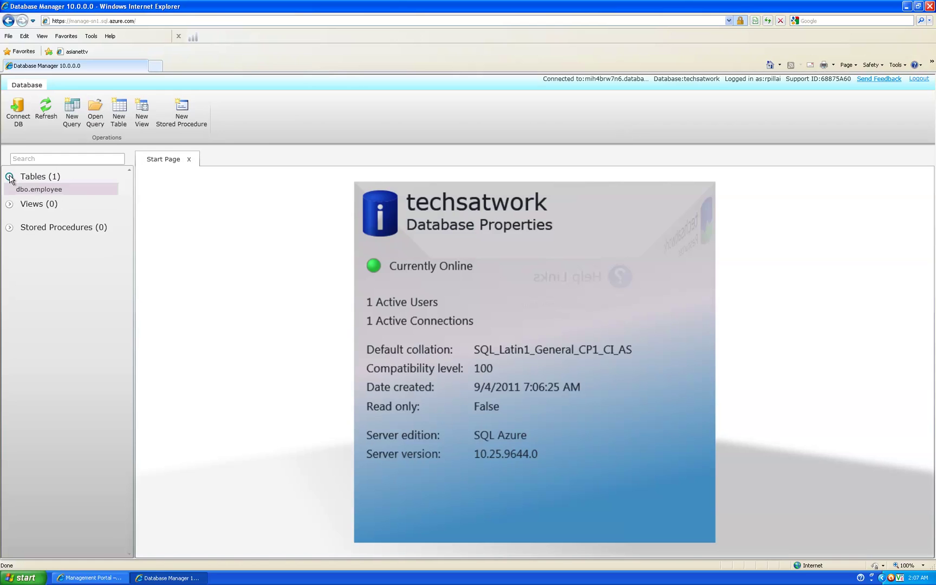
# Step: In a new query, write INSERT INTO employee VALUES with an employee's first and last name
pyautogui.click(52, 191)
pyautogui.click(68, 116)
pyautogui.write('insert into employee(')
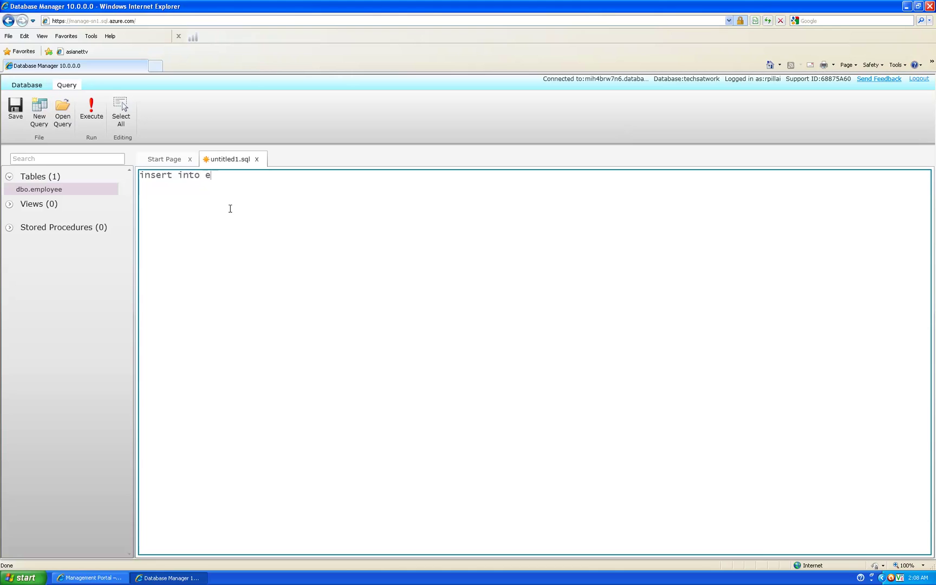
pyautogui.press('BackSpace')
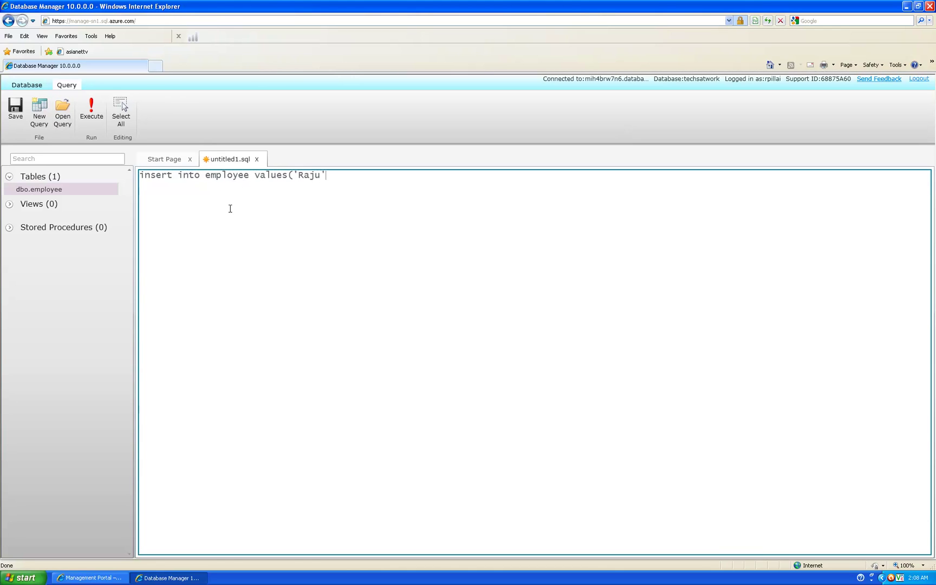
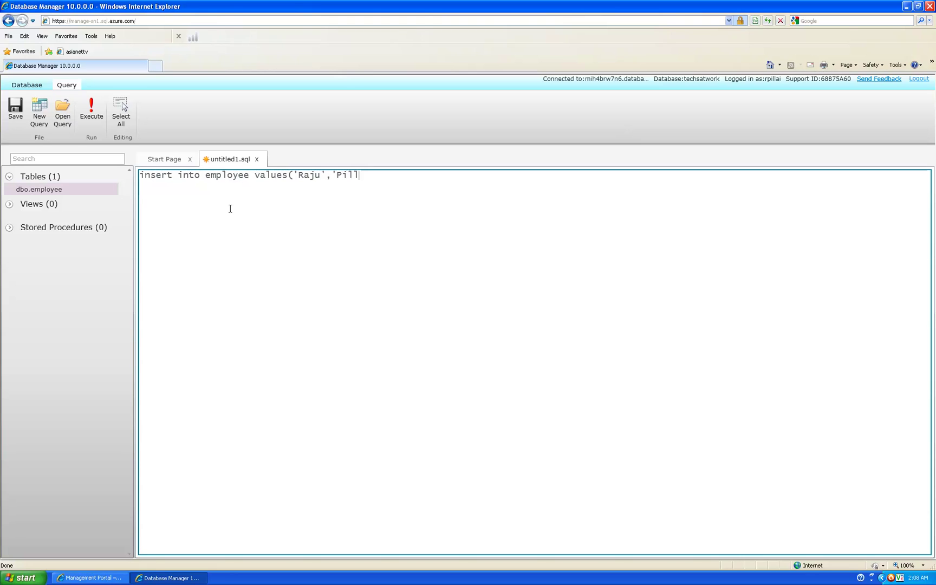
# Step: Run the insert, confirm 1 row affected, and begin replacing it with a select query
pyautogui.click(81, 107)
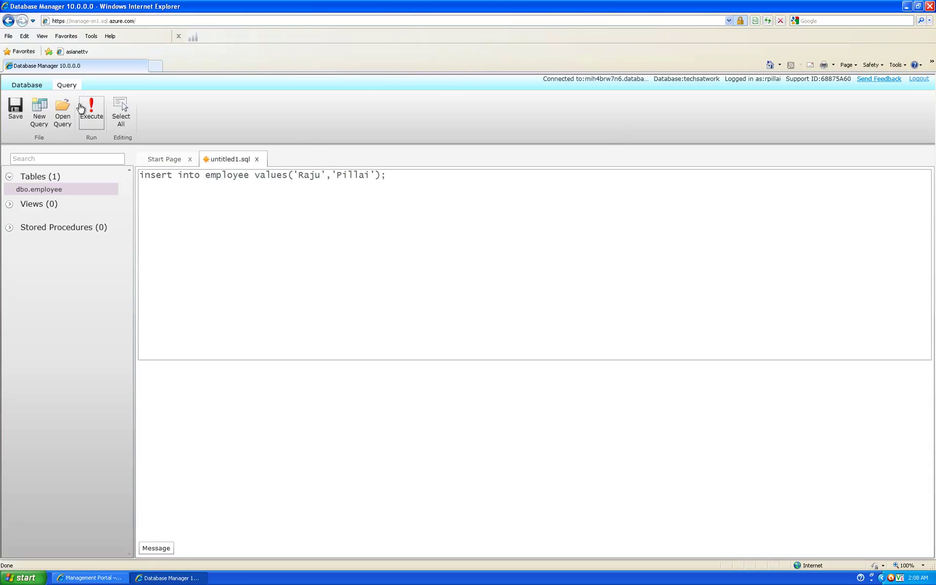
pyautogui.click(157, 548)
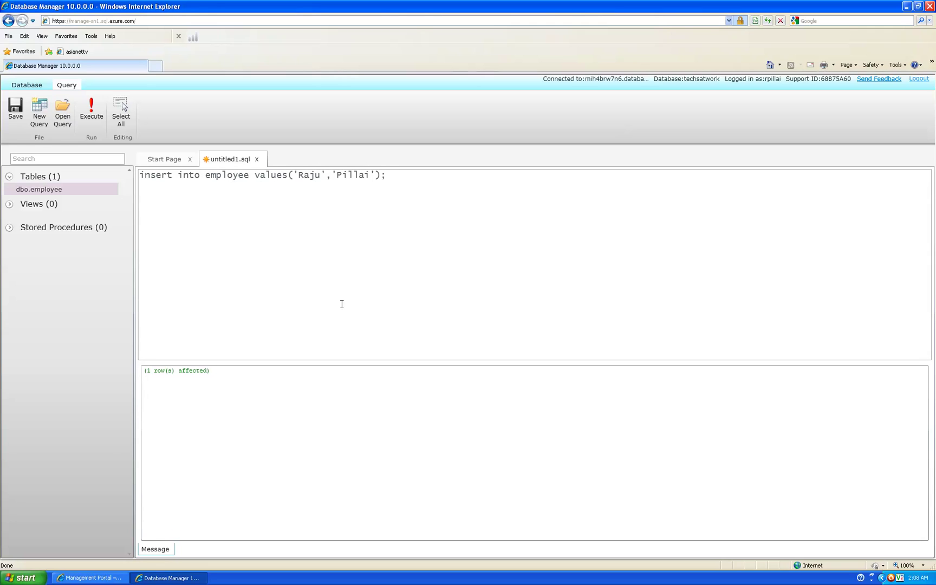
pyautogui.moveTo(409, 175); pyautogui.dragTo(38, 189)
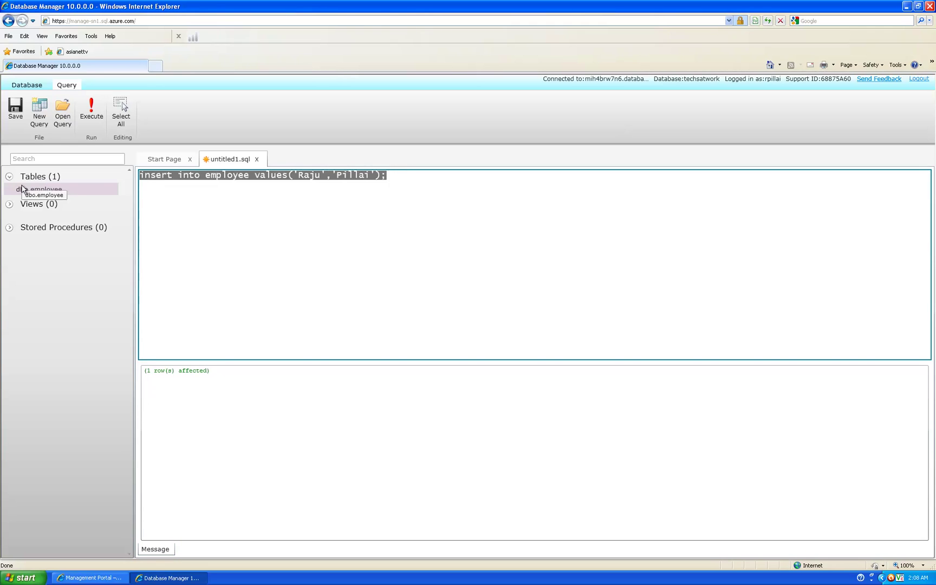
pyautogui.write('select * employee')
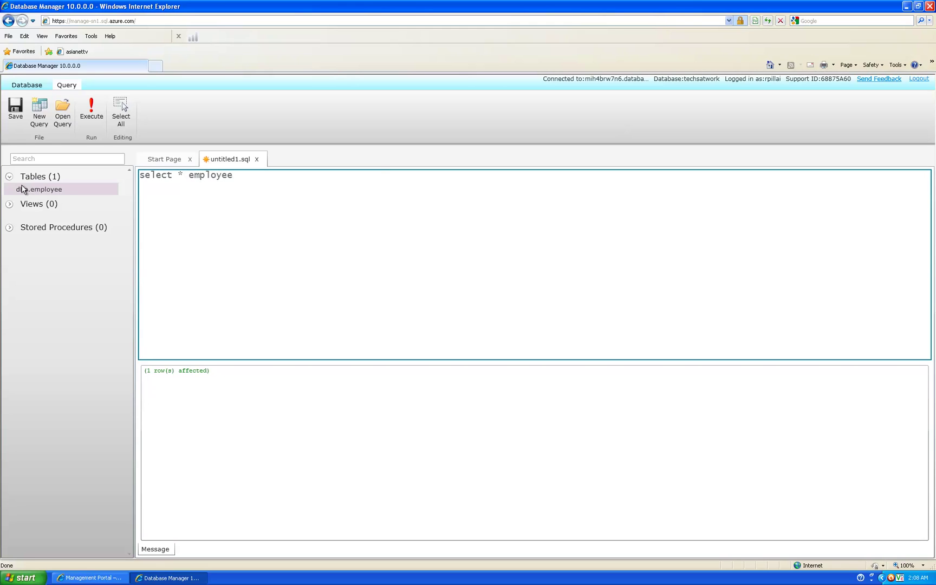
# Step: Run select * from employee; and view the row with employee_ID 1
pyautogui.press('BackSpace')
pyautogui.press('BackSpace')
pyautogui.press('BackSpace')
pyautogui.press('BackSpace')
pyautogui.press('BackSpace')
pyautogui.press('BackSpace')
pyautogui.press('BackSpace')
pyautogui.press('BackSpace')
pyautogui.write('from employee;')
pyautogui.click(91, 109)
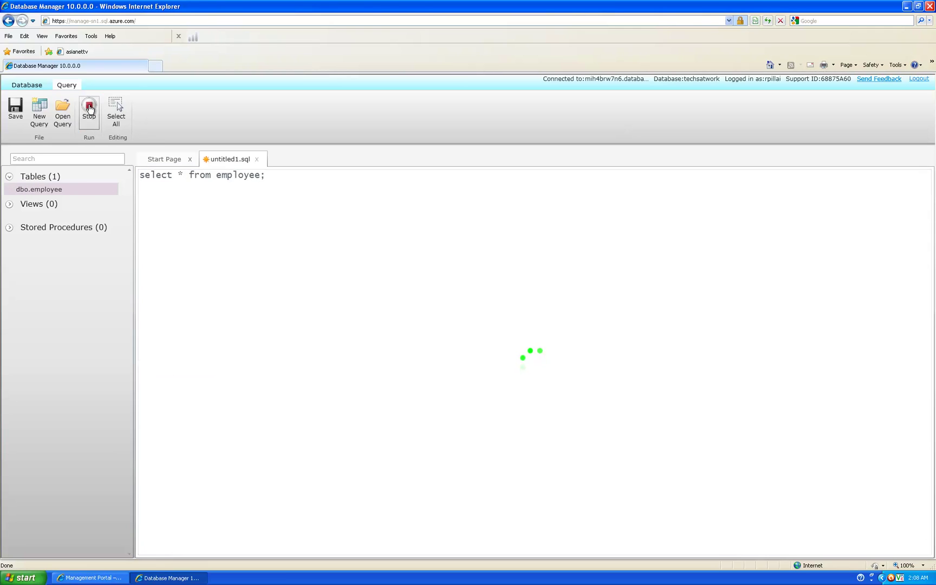
pyautogui.click(157, 548)
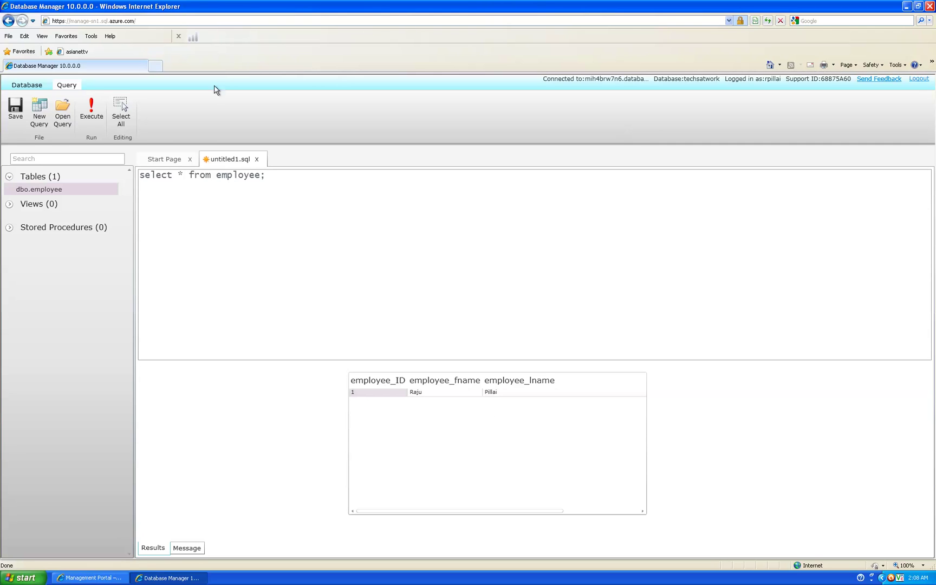
# Step: Log out of Database Manager despite unsaved changes and close its window
pyautogui.click(921, 80)
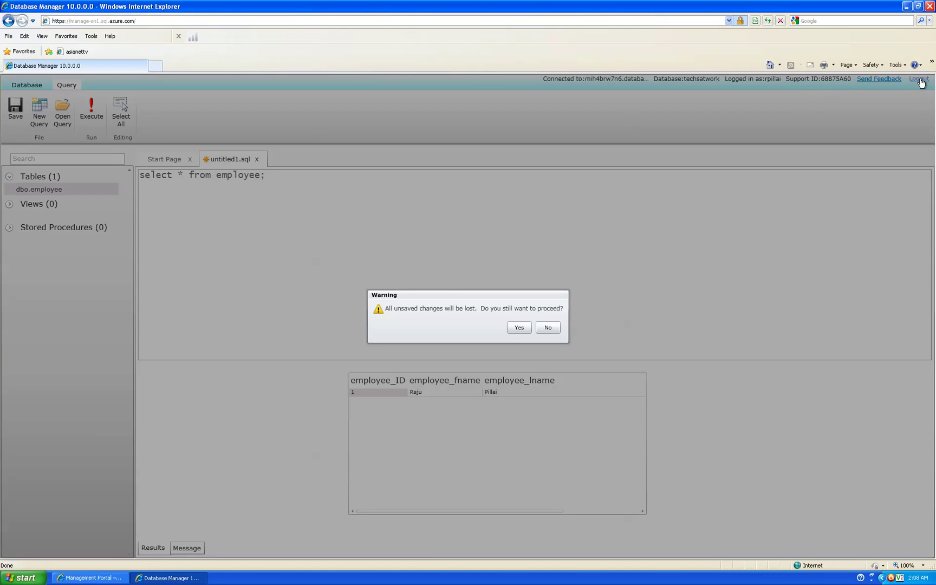
pyautogui.click(520, 328)
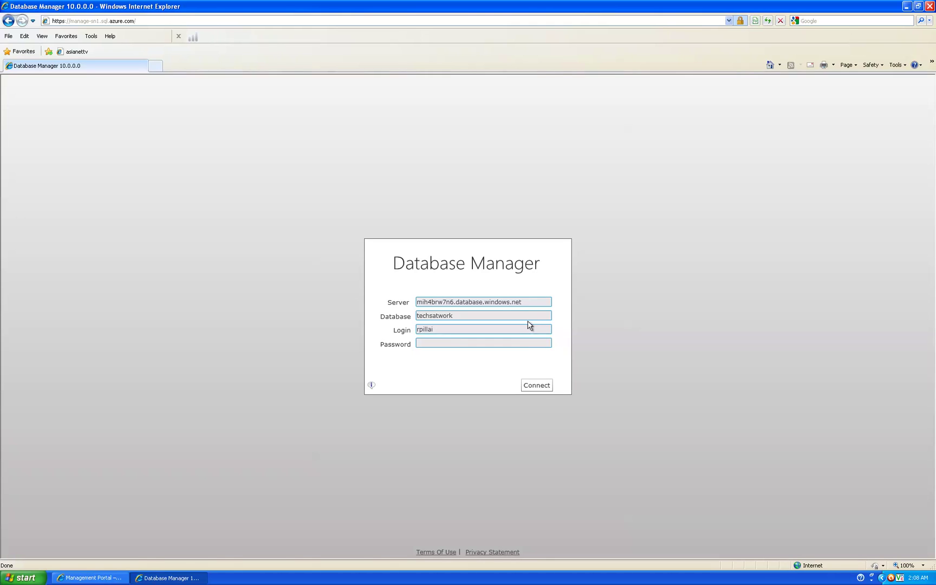
pyautogui.click(537, 300)
pyautogui.hotkey('ctrl', 'c')
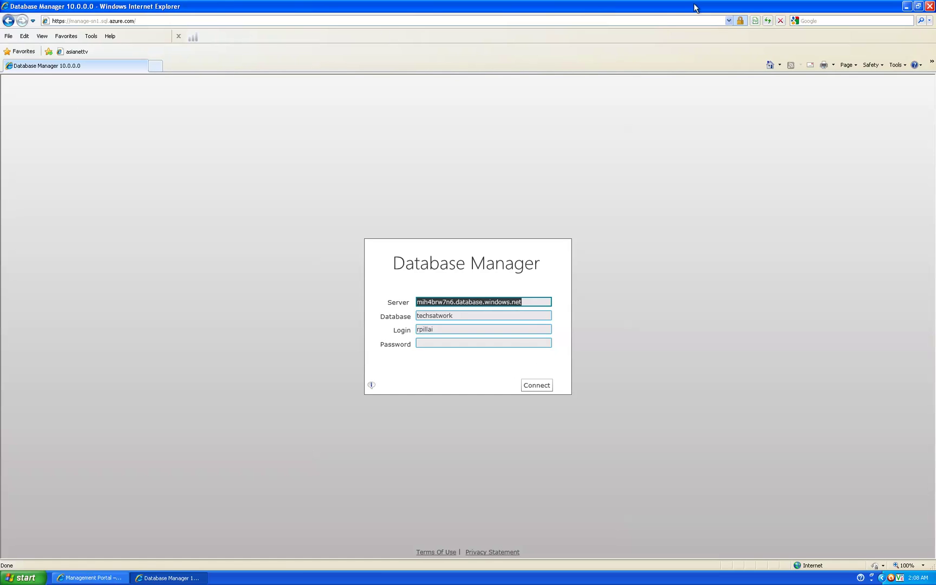
pyautogui.click(930, 6)
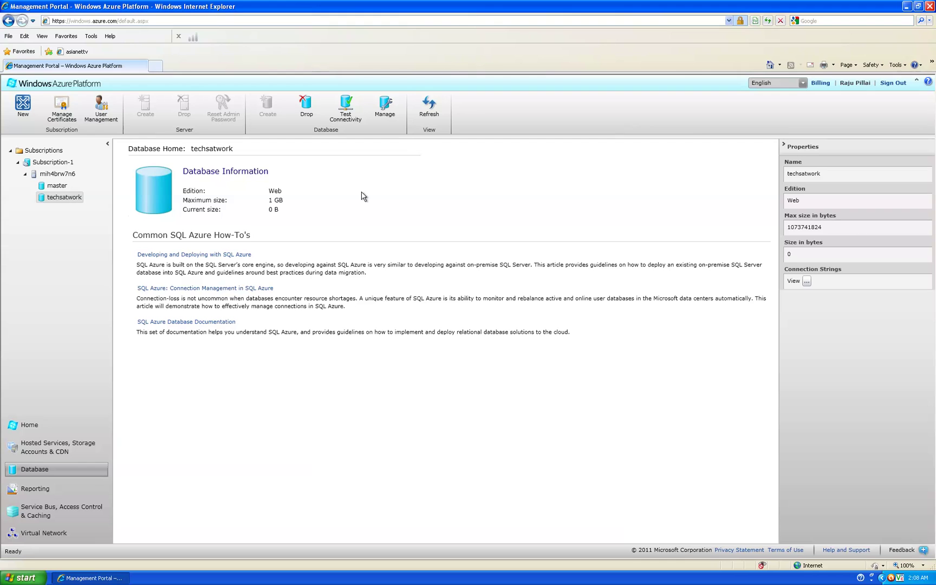
# Step: Navigate through Subscription-1 and Subscriptions to the Reporting section
pyautogui.click(50, 163)
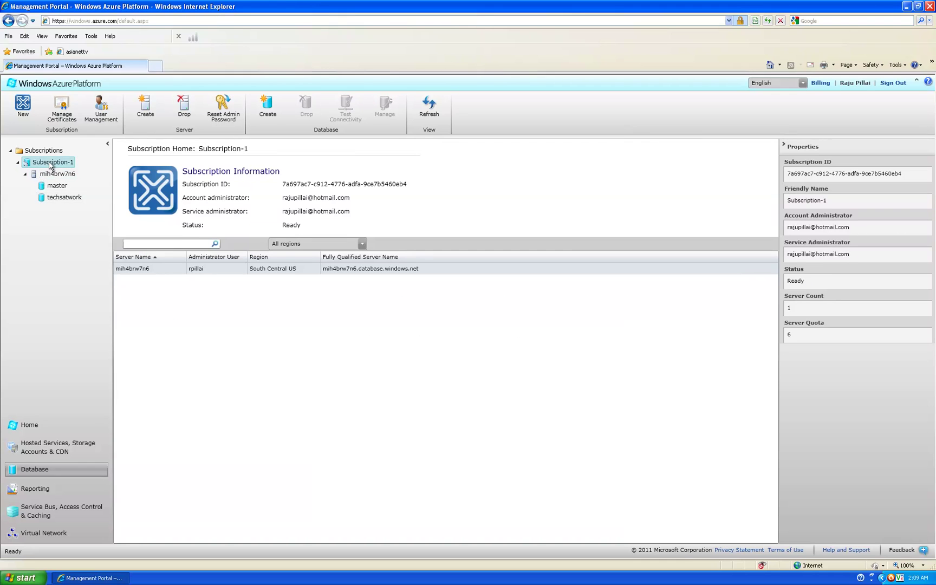
pyautogui.click(45, 154)
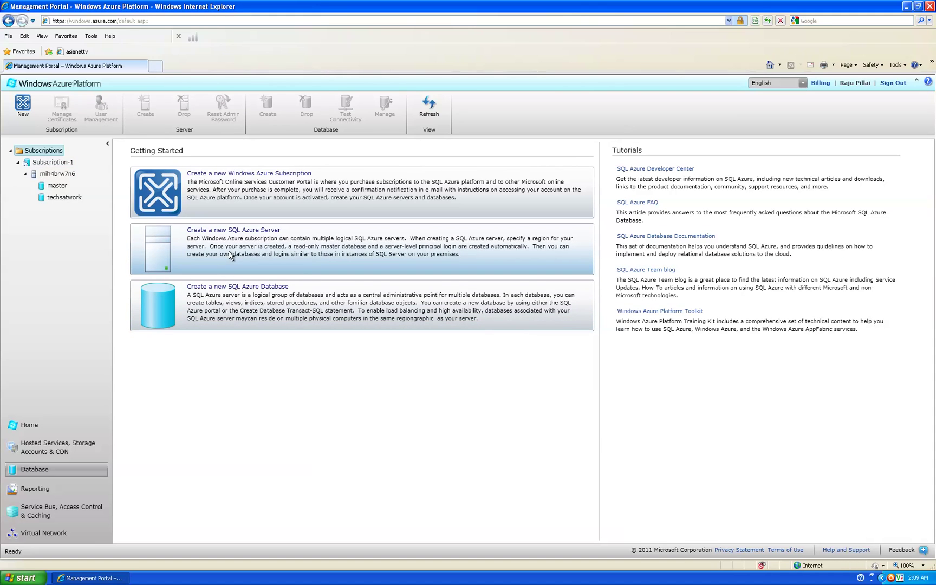
pyautogui.click(40, 488)
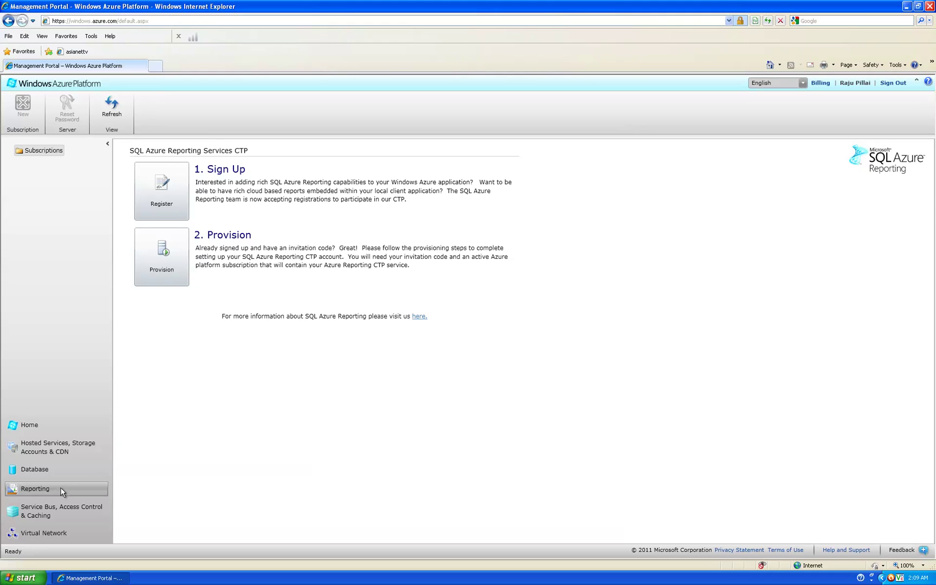
# Step: View the Service Bus, Access Control & Caching overview and its example URL, then return to Database
pyautogui.click(44, 512)
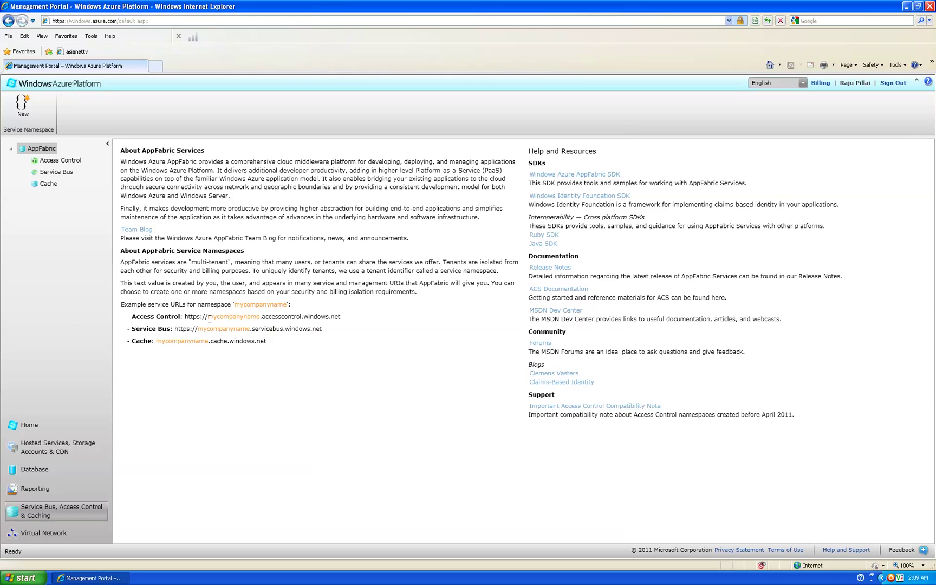
pyautogui.moveTo(206, 318); pyautogui.dragTo(266, 318)
pyautogui.moveTo(341, 318); pyautogui.dragTo(114, 320)
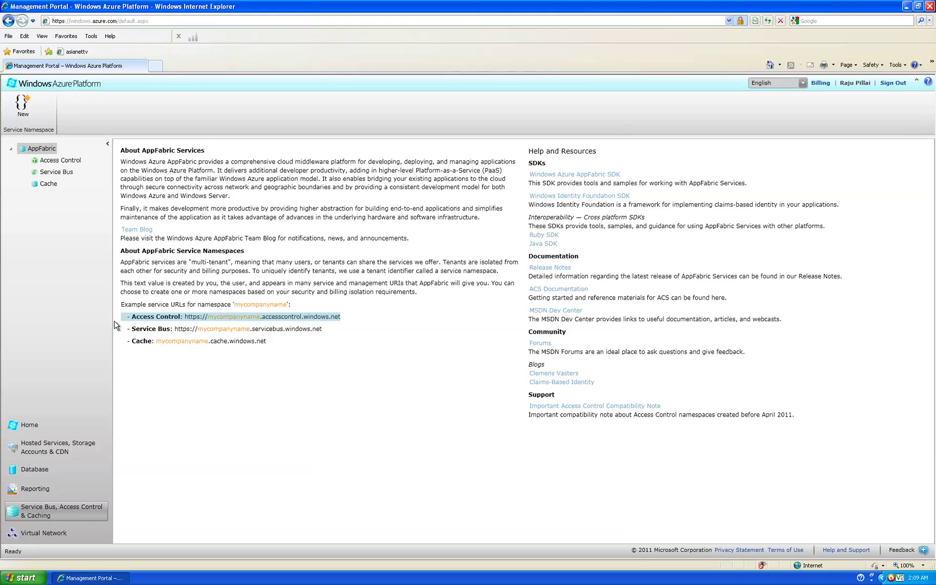
pyautogui.click(36, 469)
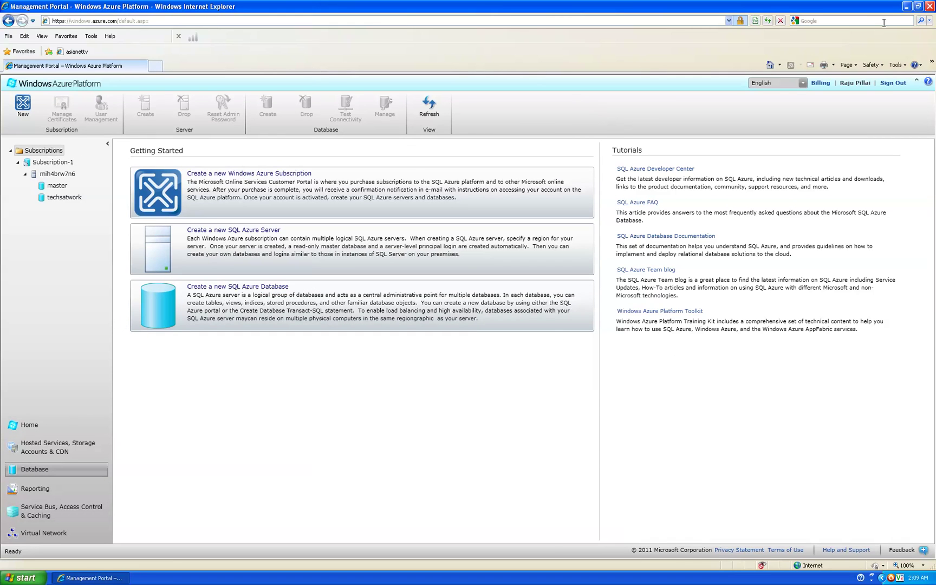
# Step: Launch SQL Server Management Studio and connect to mih4brw7n6.database.windows.net with SQL Server Authentication
pyautogui.click(906, 6)
pyautogui.click(18, 129)
pyautogui.doubleClick(18, 129)
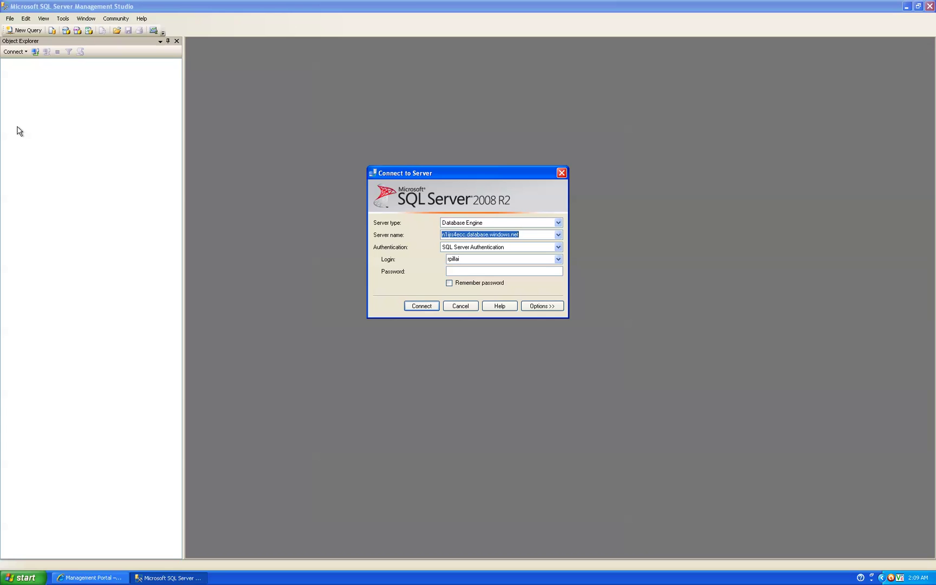
pyautogui.hotkey('ctrl', 'v')
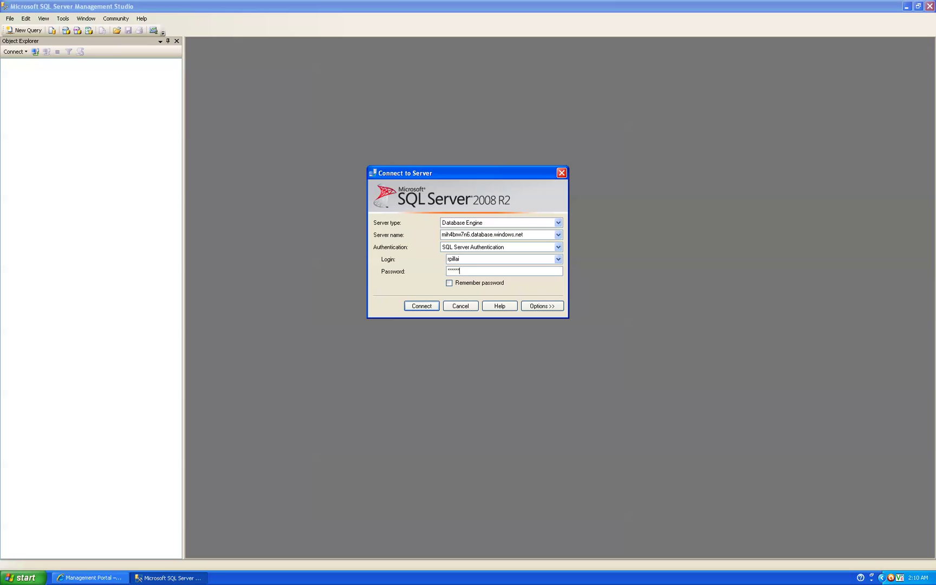
pyautogui.press('Return')
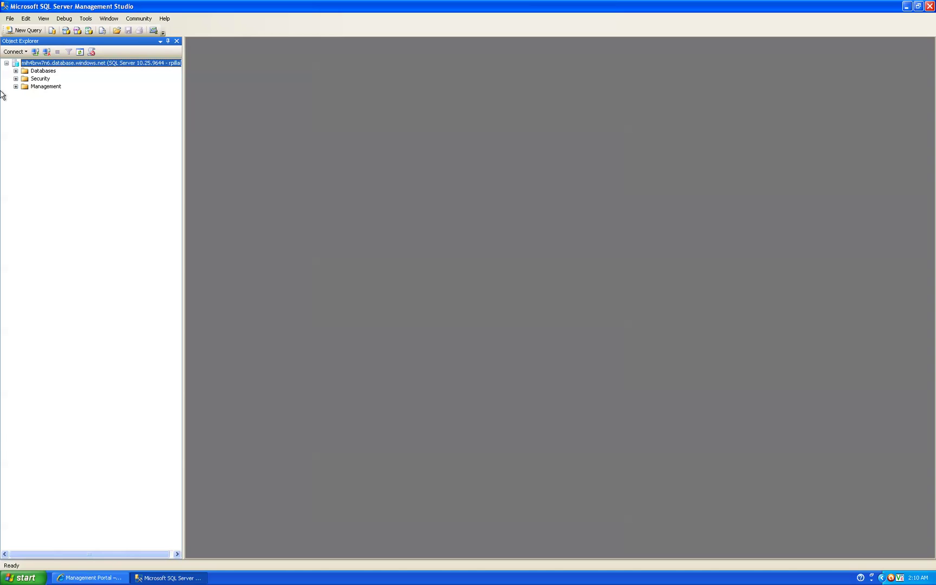
# Step: Expand Databases > techsatwork > Tables, select dbo.employee, and open a blank SQLQuery1.sql window
pyautogui.click(15, 71)
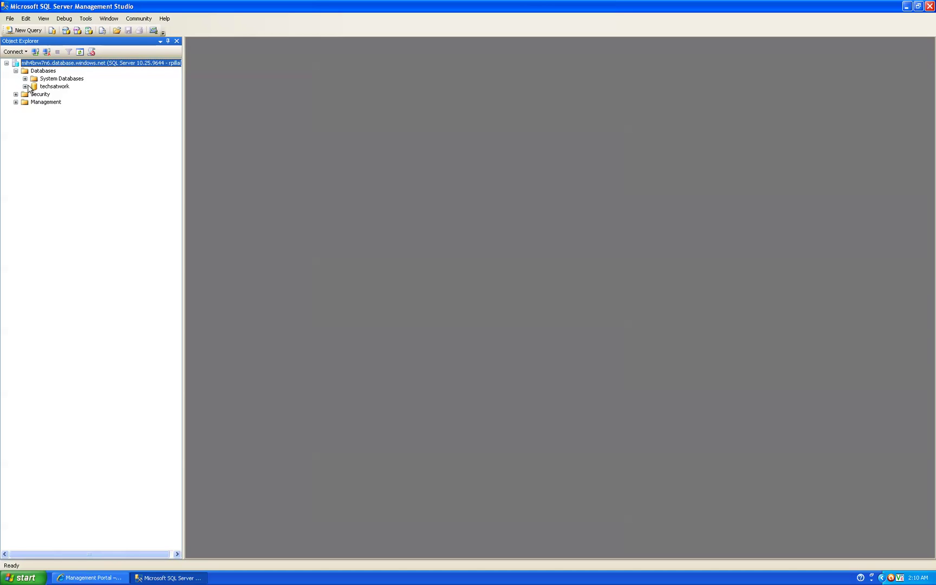
pyautogui.click(25, 87)
pyautogui.click(34, 94)
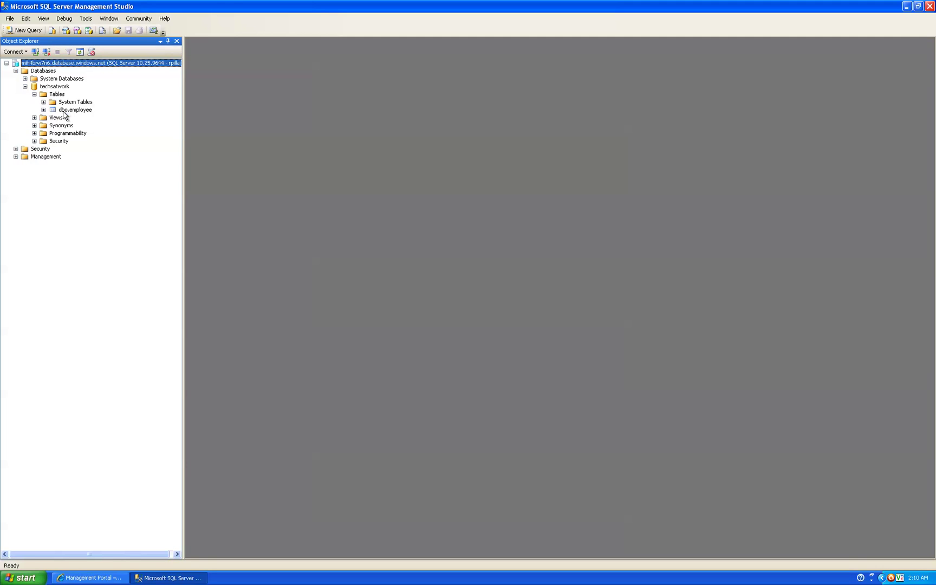
pyautogui.click(63, 110)
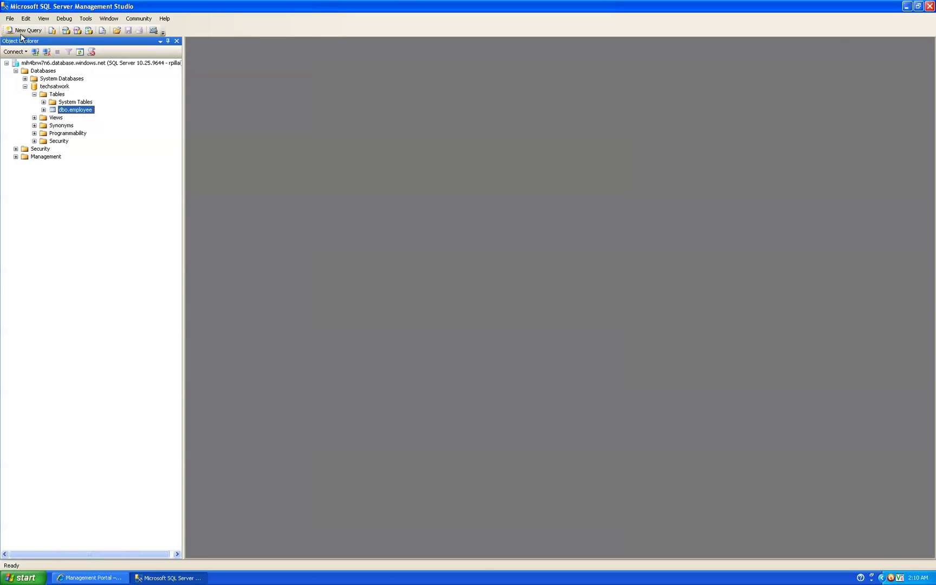
pyautogui.click(24, 33)
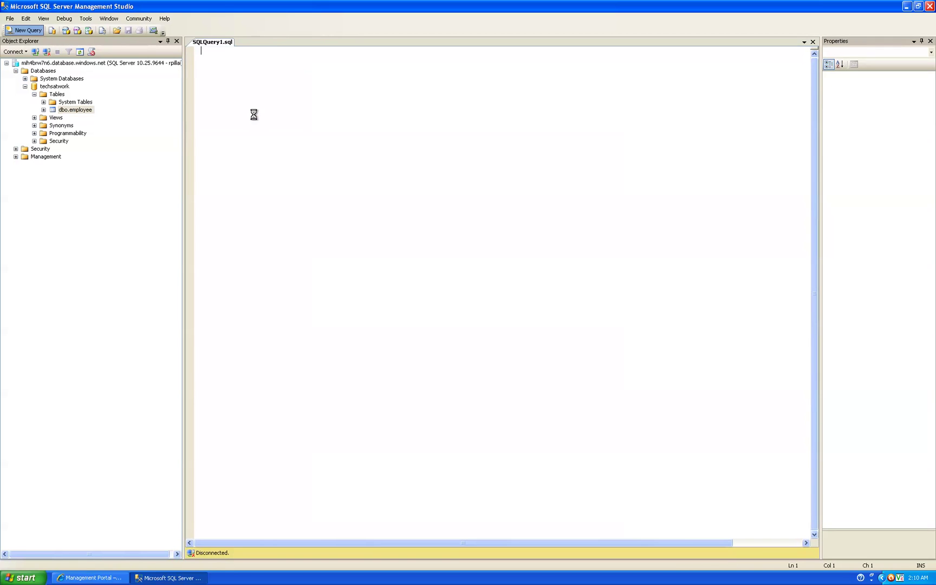
# Step: Run 'select * from employee;' to return one row, then expand Management, Security and Logins
pyautogui.write('select * from employee;')
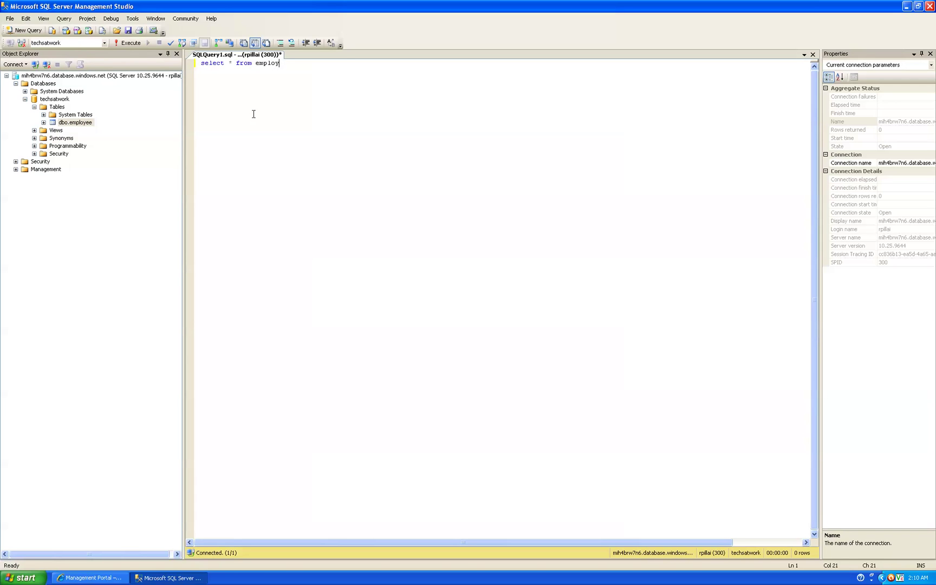
pyautogui.click(126, 43)
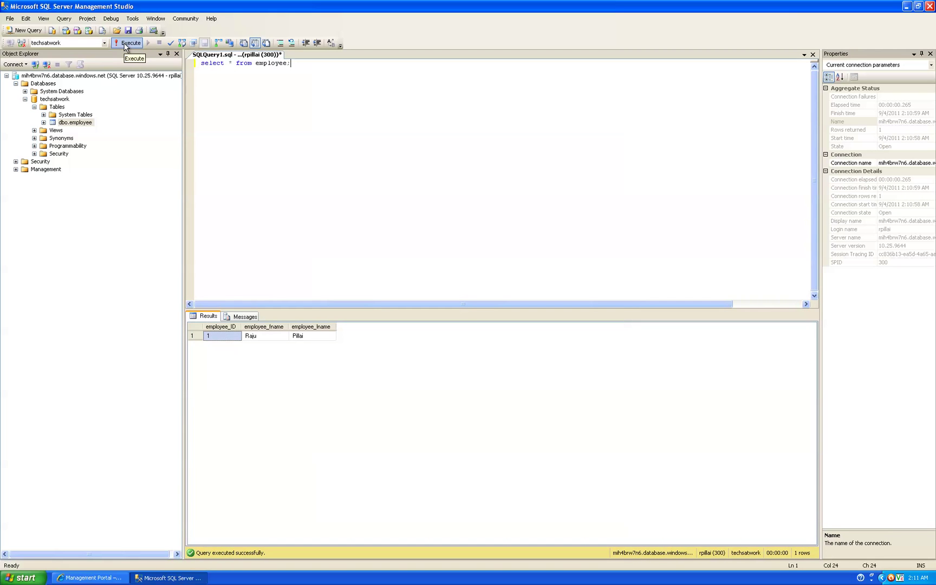
pyautogui.click(15, 170)
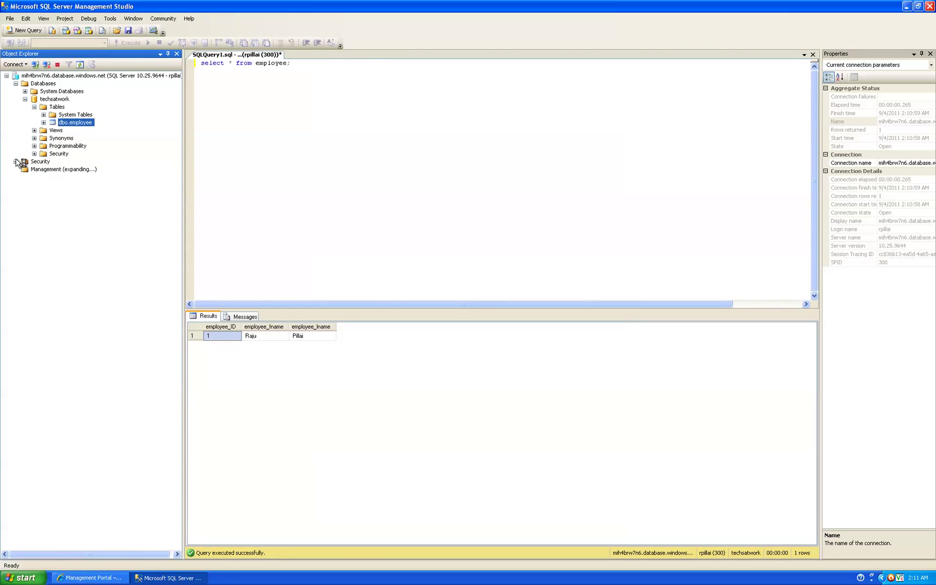
pyautogui.click(16, 162)
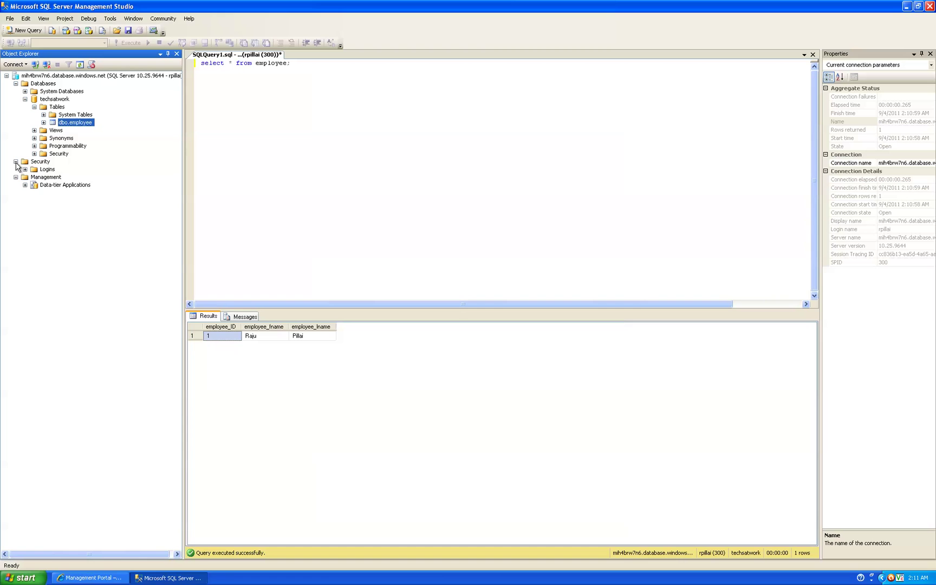
pyautogui.click(25, 170)
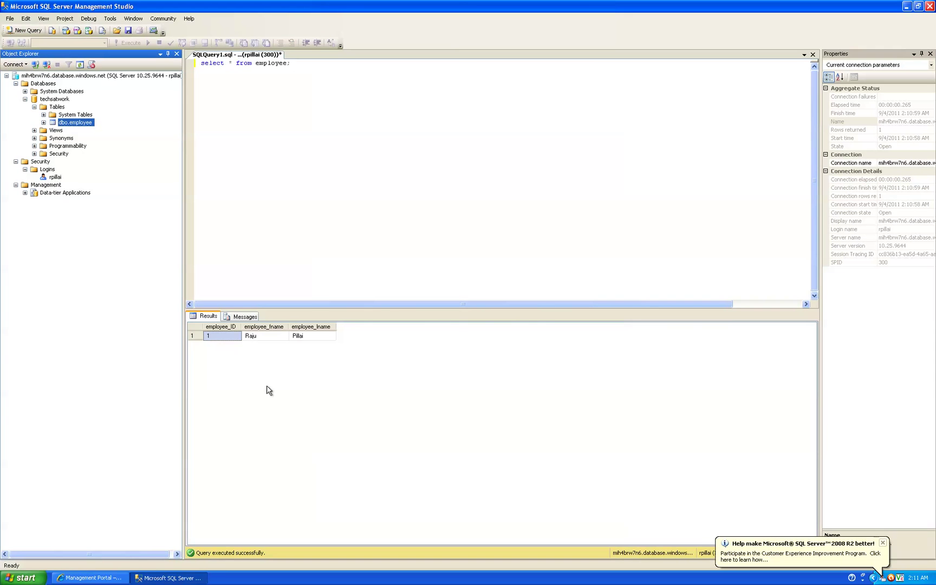
pyautogui.click(109, 577)
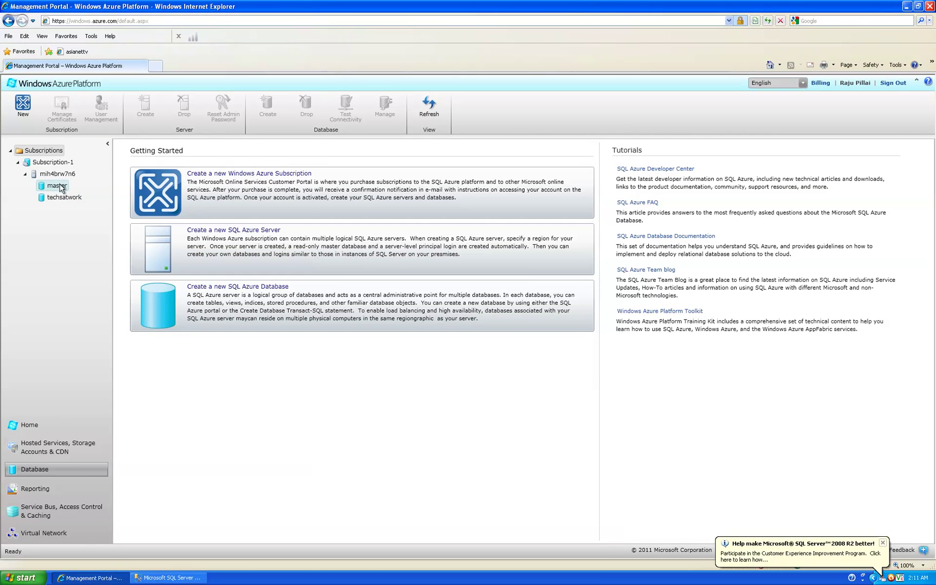
# Step: Open Rule1 from server mih4brw7n6's firewall rules for editing (72.177.193.100–72.177.193.200)
pyautogui.click(58, 175)
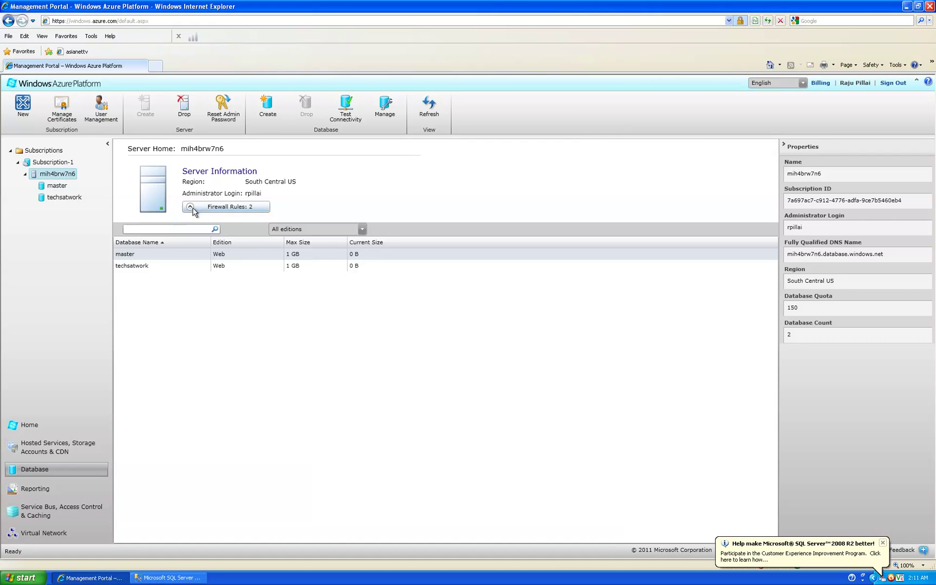
pyautogui.click(210, 208)
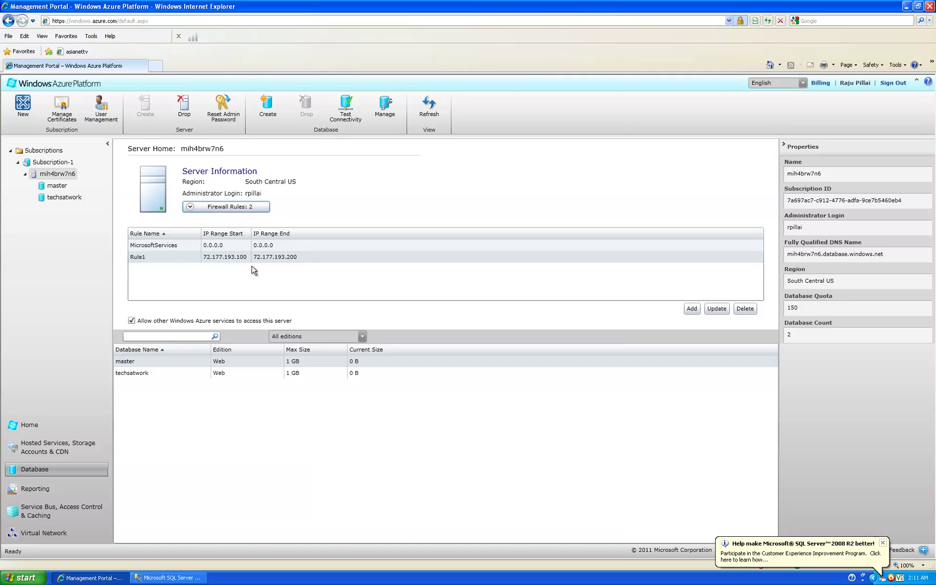
pyautogui.click(136, 263)
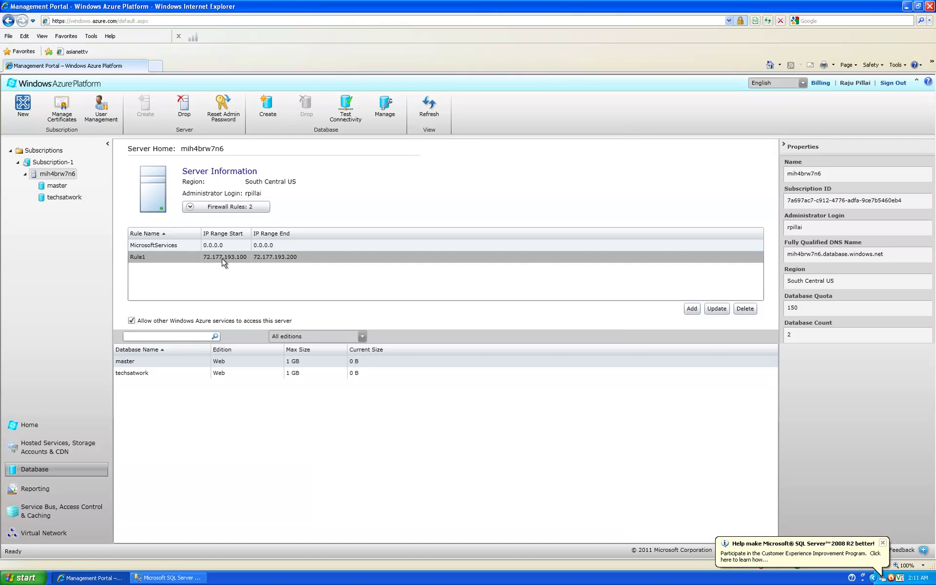
pyautogui.click(716, 309)
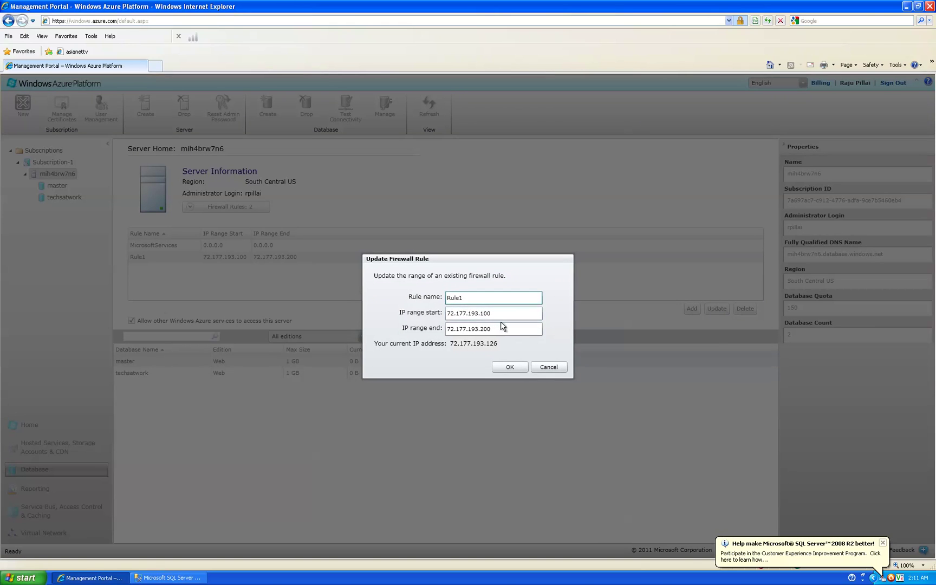
# Step: Cancel the Rule1 edit and the new-rule form, leaving the firewall rules unchanged
pyautogui.click(548, 367)
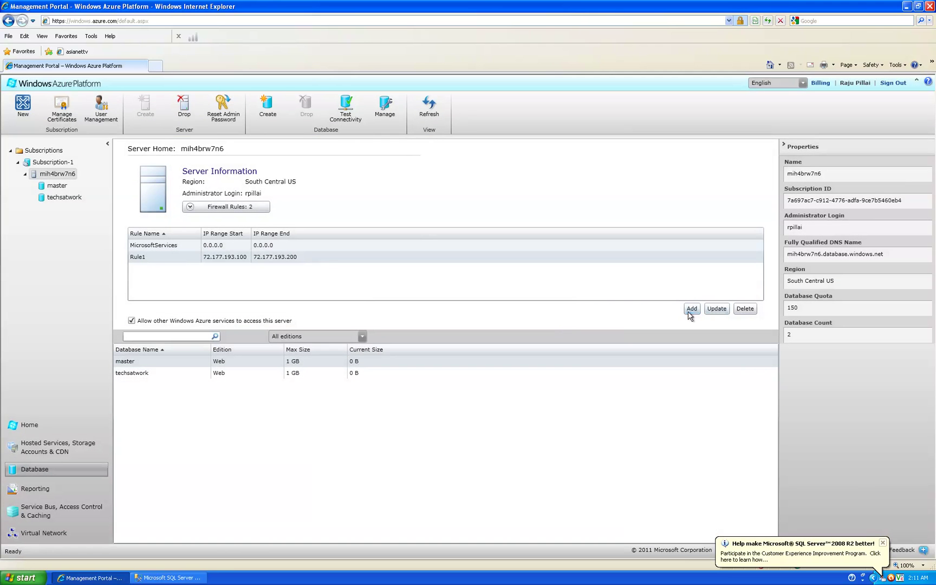
pyautogui.click(689, 313)
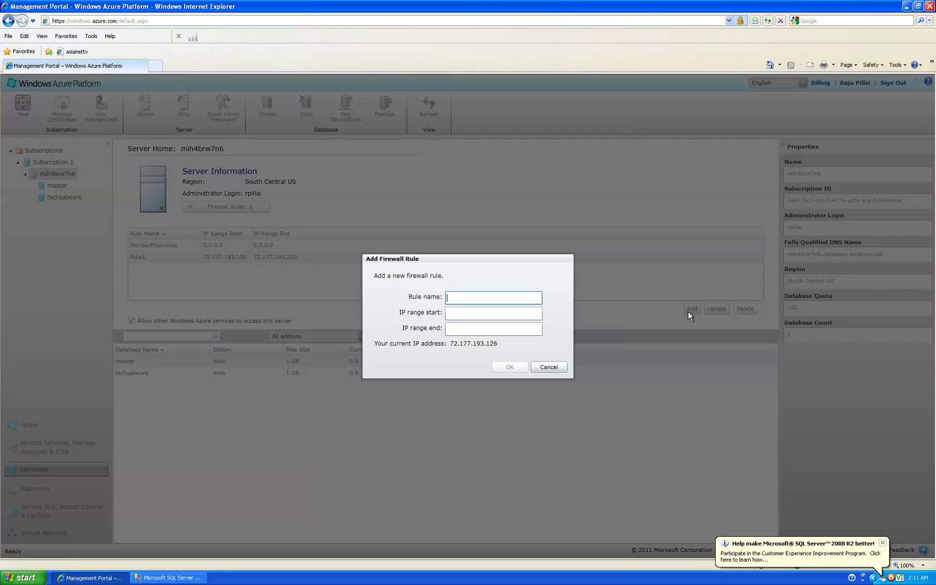
pyautogui.click(558, 367)
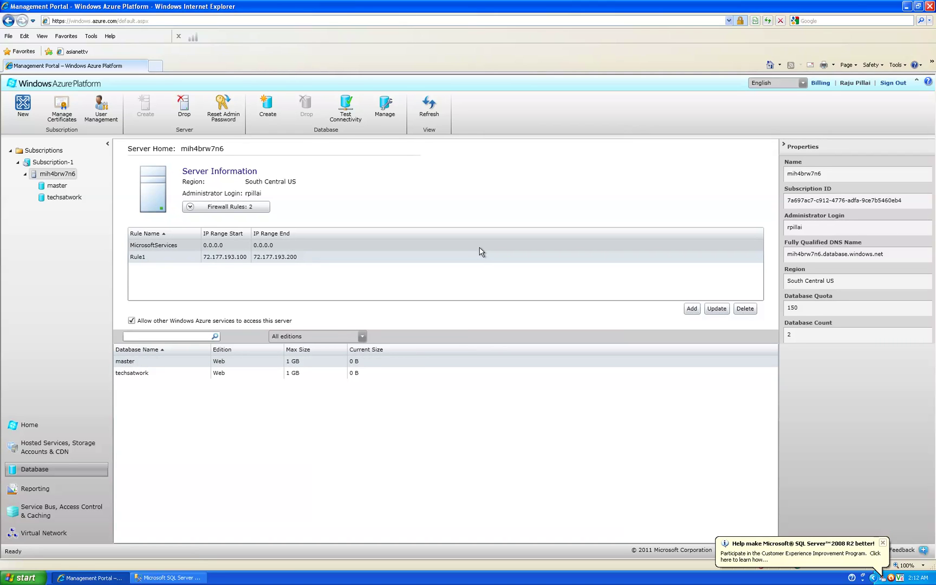
pyautogui.press('super+Tab')
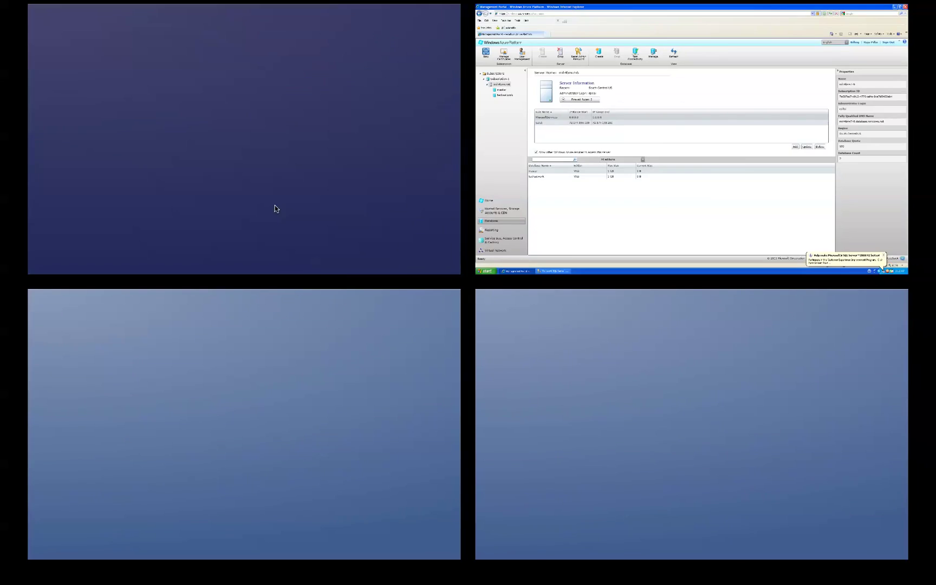
# Step: Open Safari on the Mac desktop and view the techs@work blog's About Me page
pyautogui.click(277, 209)
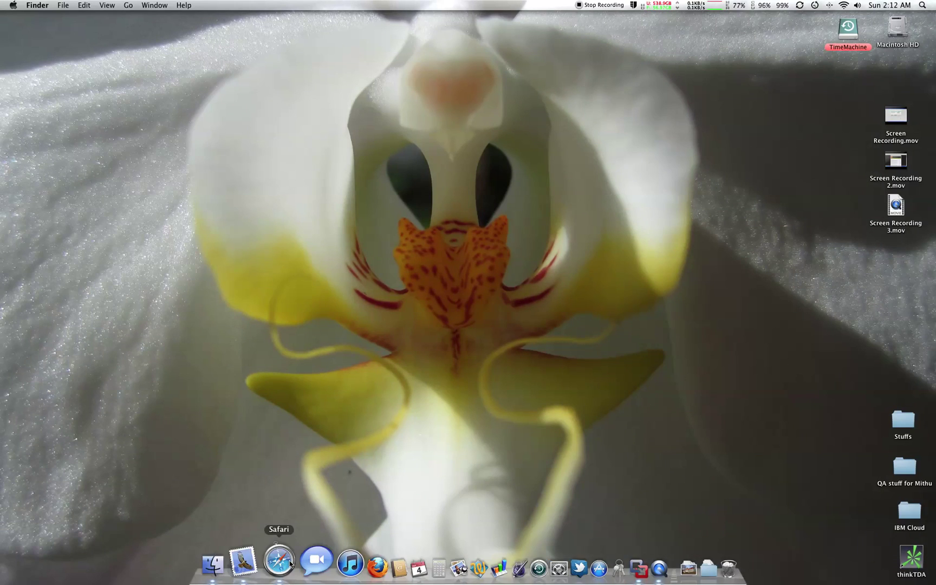
pyautogui.click(283, 568)
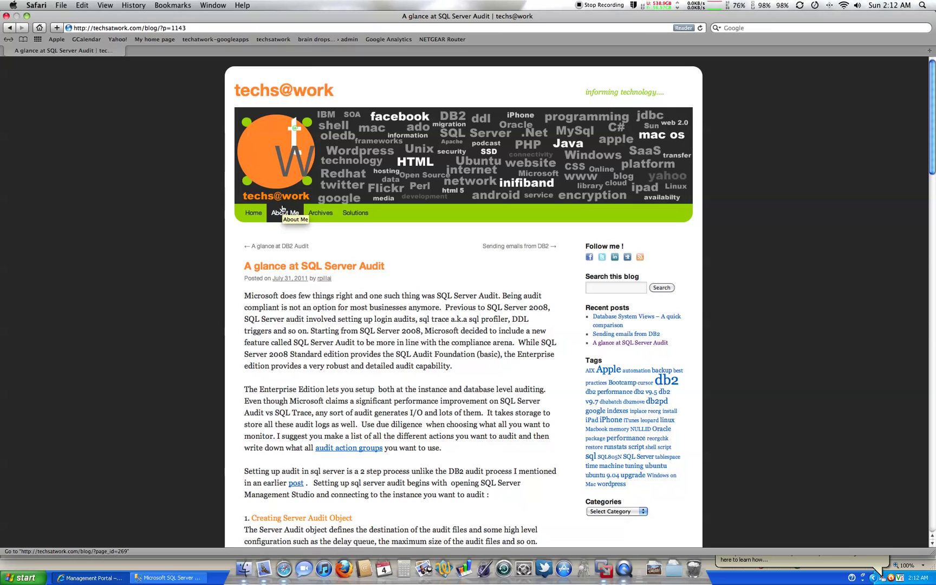
pyautogui.click(282, 212)
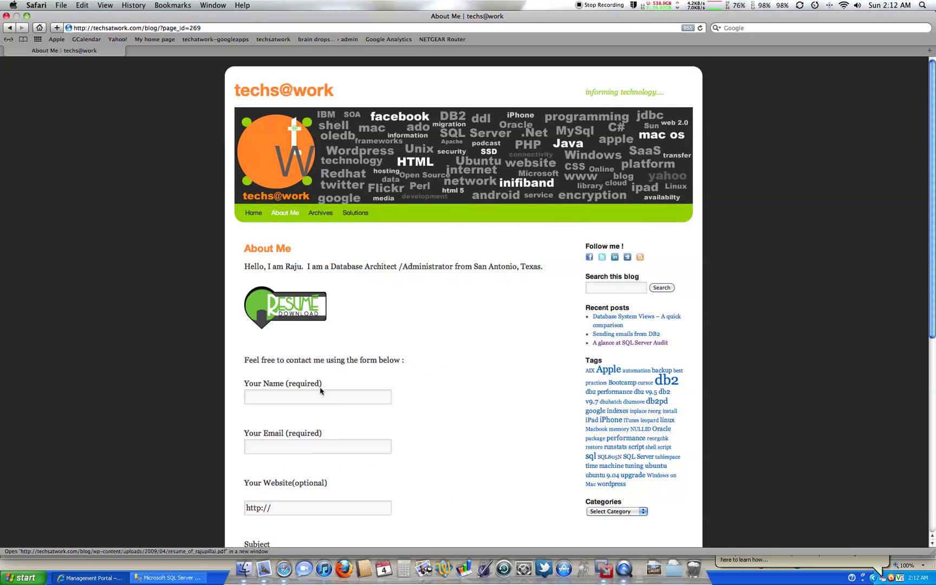
pyautogui.scroll(-5, 367, 396)
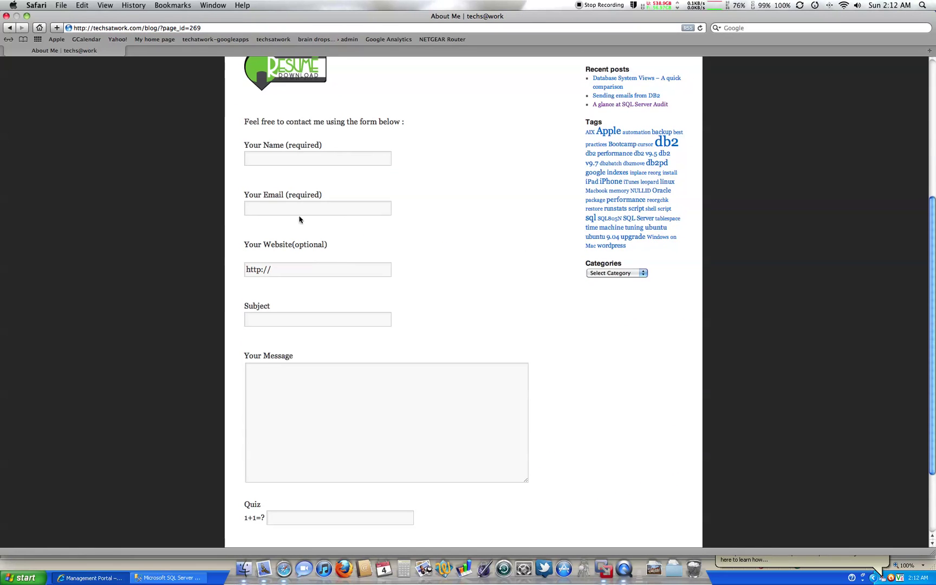
pyautogui.scroll(4, 410, 217)
pyautogui.scroll(1, 410, 217)
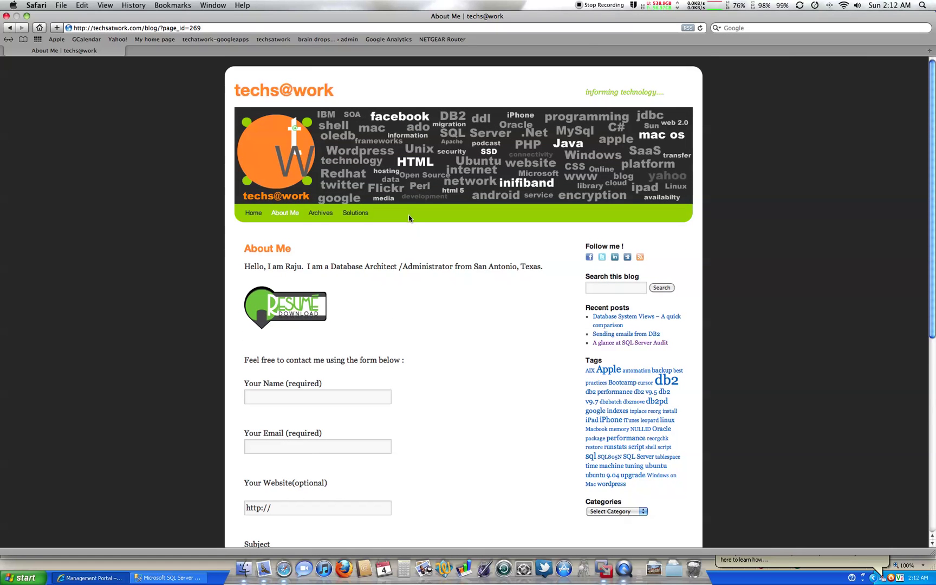